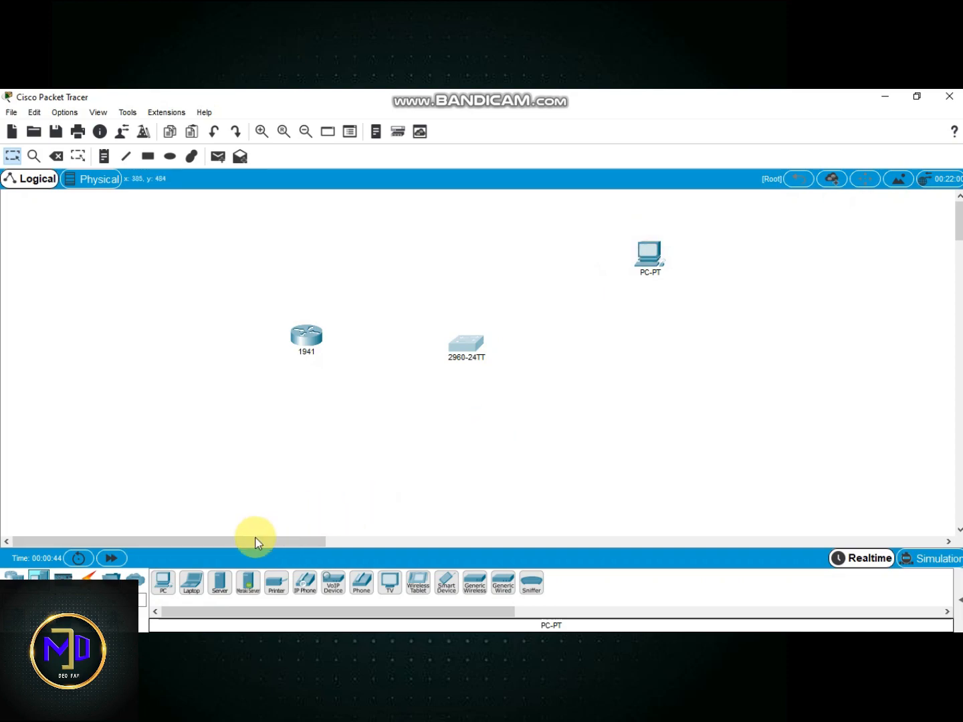
Step: Add a laptop and a server below the PC, and shift the laptop and PC slightly closer to the switch
{"action": "left_click", "coordinate": [192, 583]}
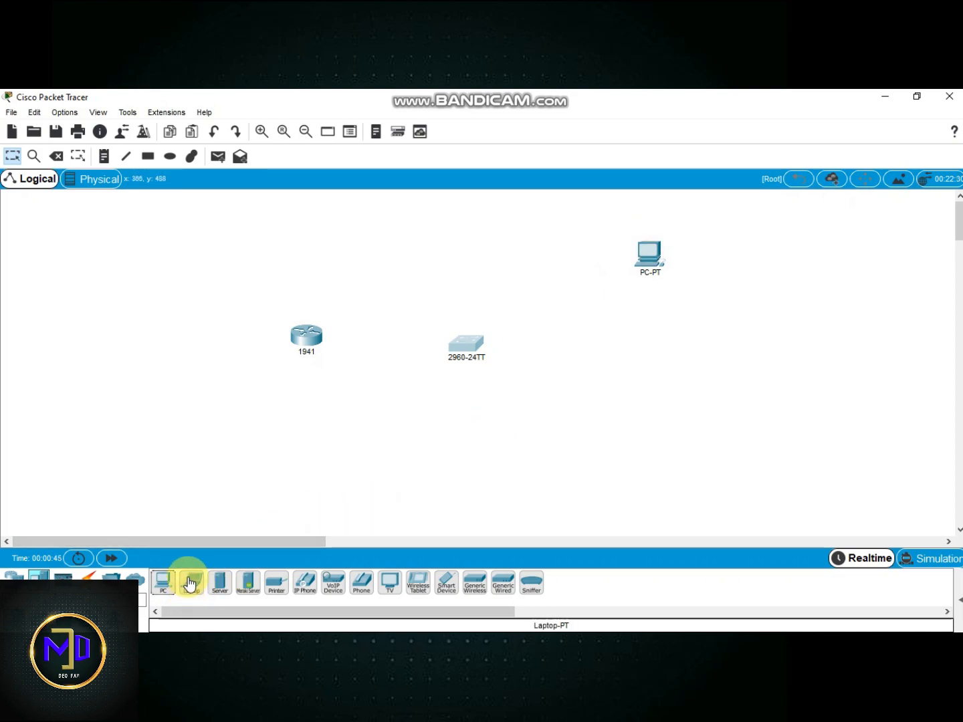
{"action": "left_click", "coordinate": [667, 337]}
{"action": "left_click", "coordinate": [221, 588]}
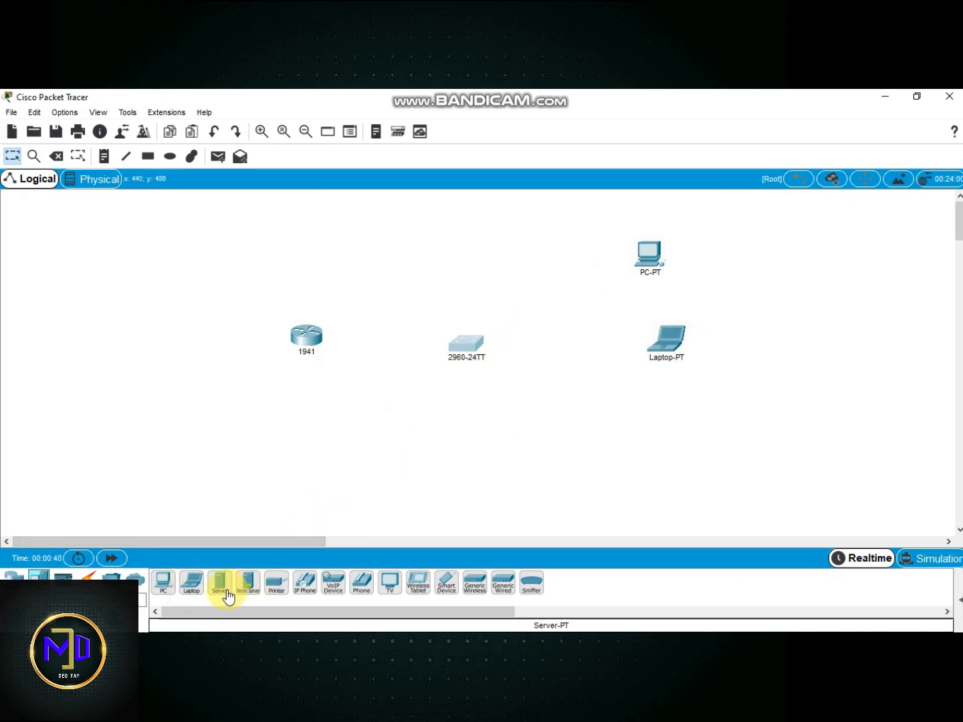
{"action": "left_click", "coordinate": [617, 438]}
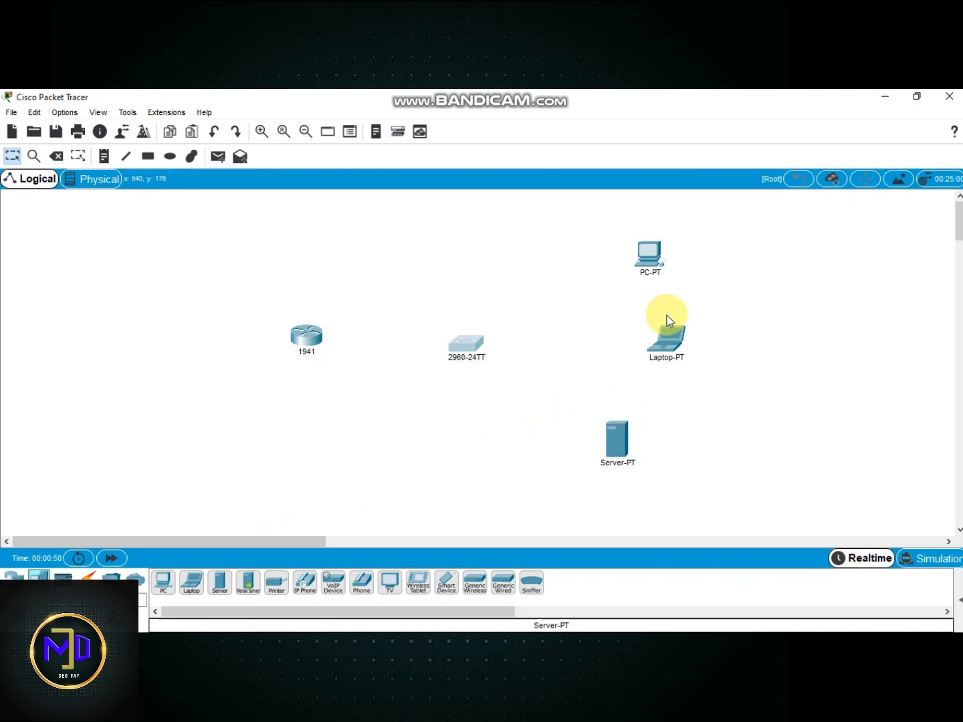
{"action": "left_click_drag", "start_coordinate": [667, 323], "coordinate": [653, 323]}
{"action": "left_click_drag", "start_coordinate": [652, 268], "coordinate": [632, 262]}
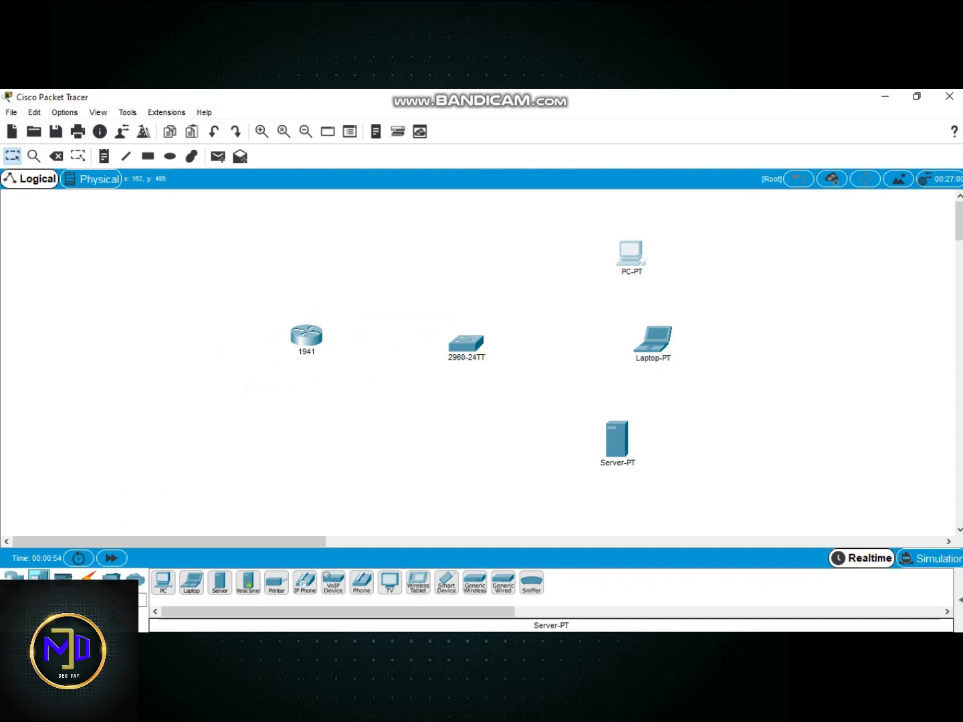
Step: Connect the 1941 router's GigabitEthernet0/0 to the switch's GigabitEthernet0/1 with a copper straight-through cable
{"action": "left_click", "coordinate": [89, 576]}
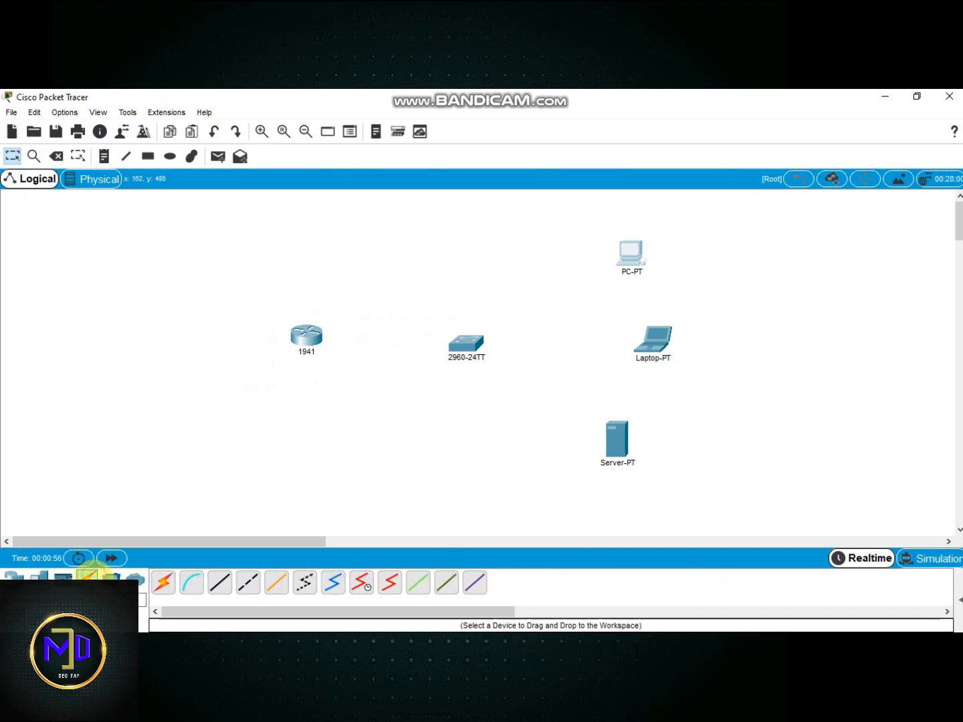
{"action": "left_click", "coordinate": [224, 587]}
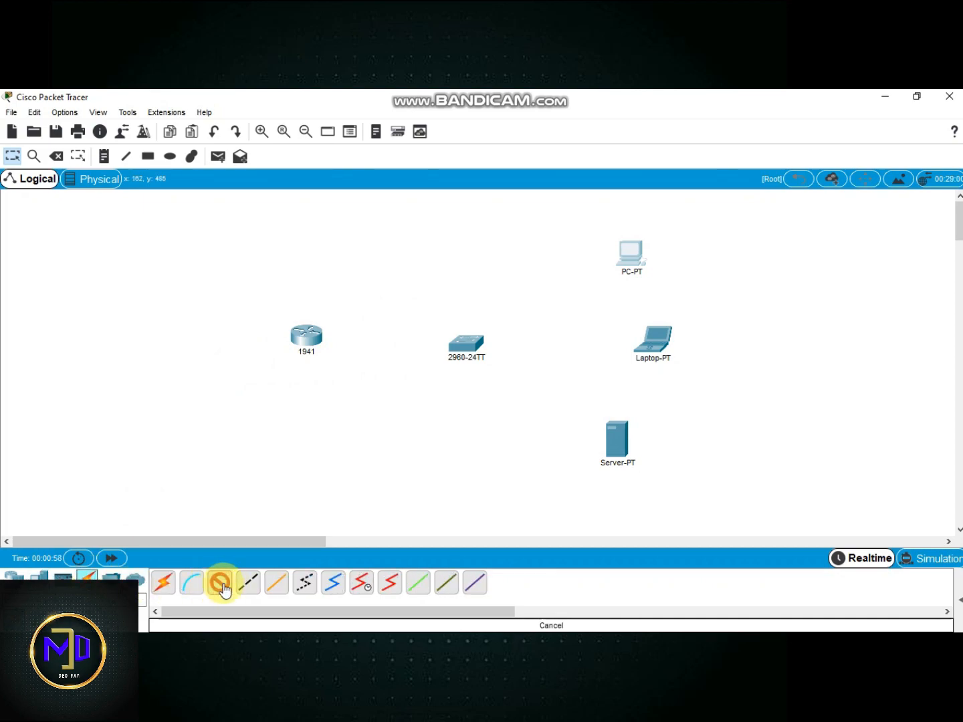
{"action": "left_click", "coordinate": [220, 584]}
{"action": "left_click", "coordinate": [306, 340]}
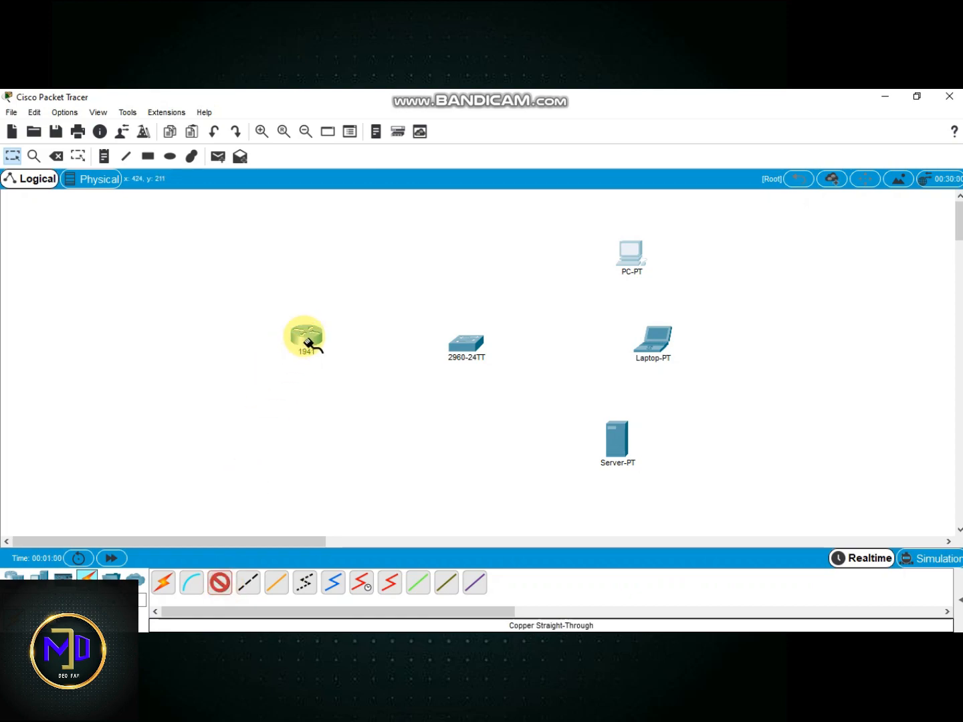
{"action": "left_click", "coordinate": [401, 380]}
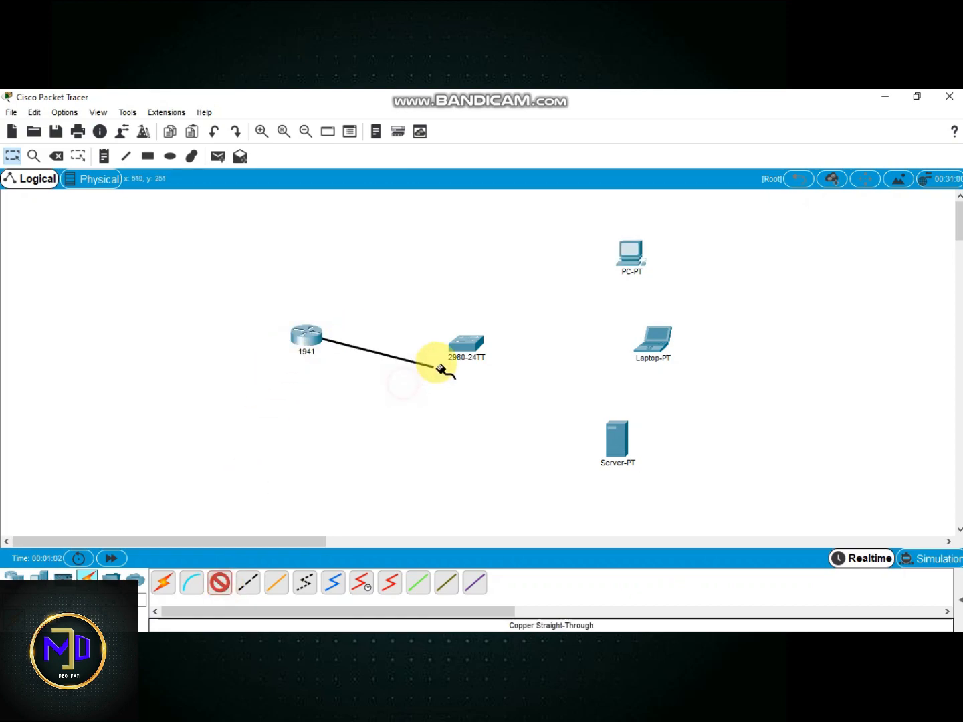
{"action": "left_click", "coordinate": [471, 342]}
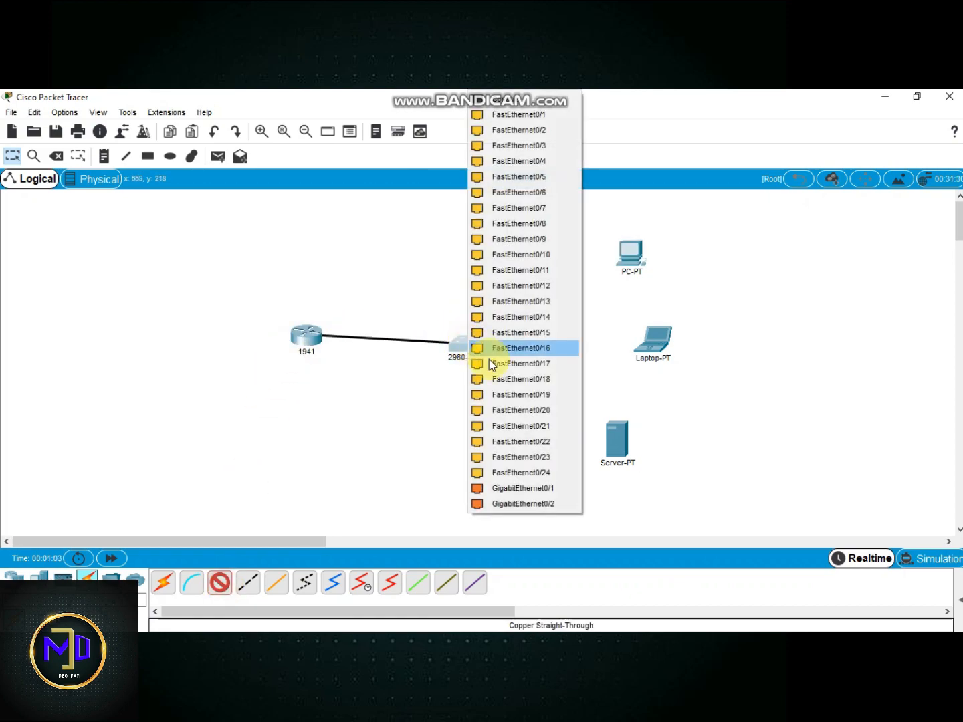
{"action": "left_click", "coordinate": [537, 487]}
Step: Connect the switch's FastEthernet0/1 to the PC's FastEthernet0 with a copper straight-through cable
{"action": "left_click", "coordinate": [450, 353]}
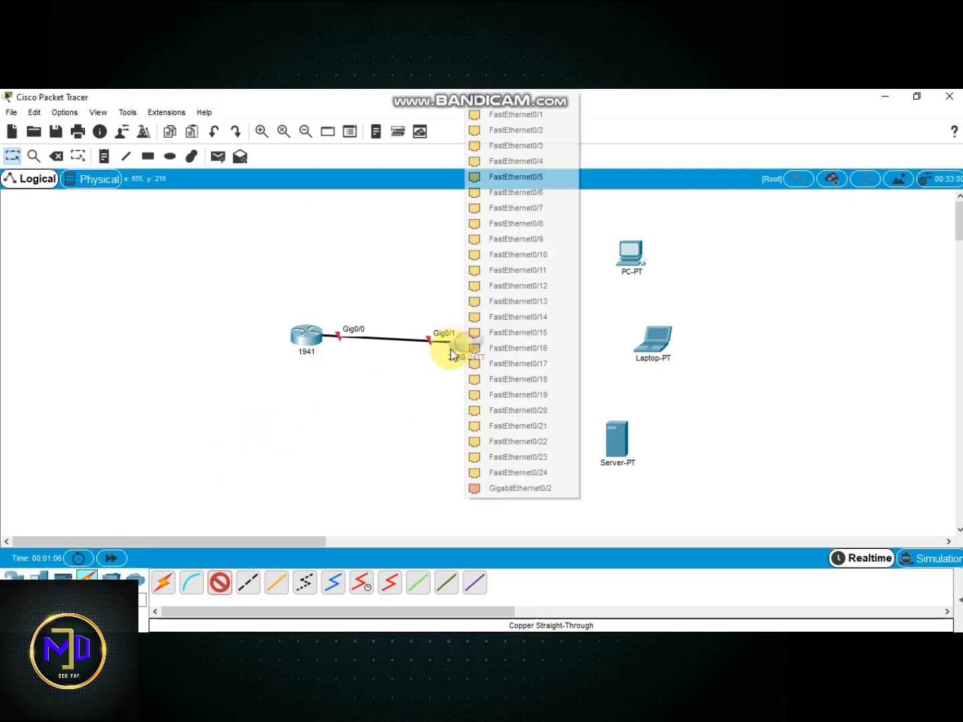
{"action": "left_click", "coordinate": [502, 112]}
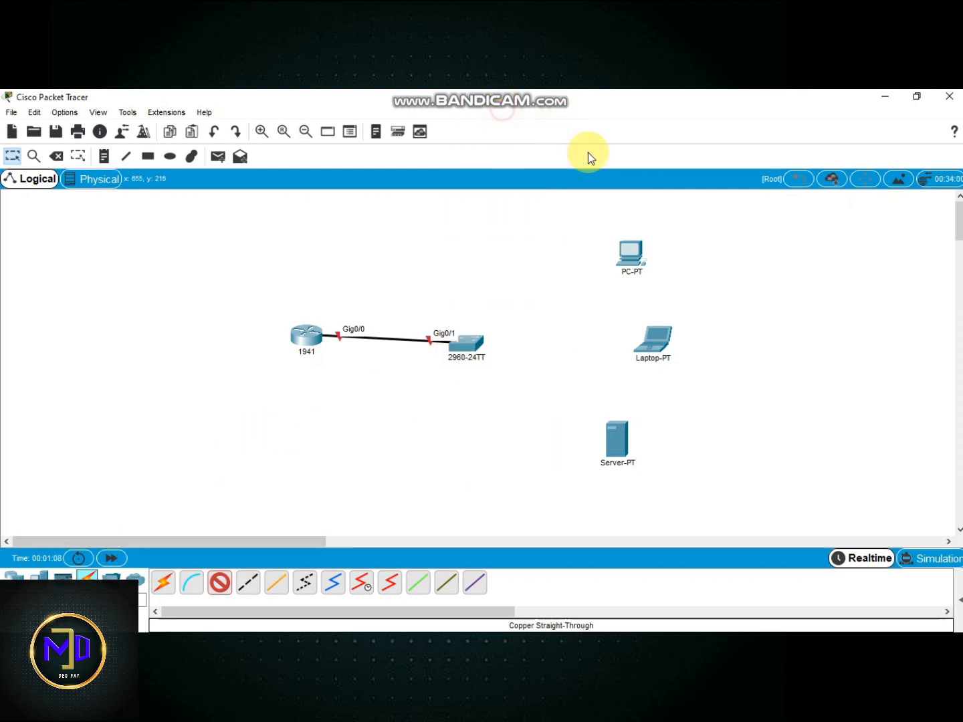
{"action": "left_click", "coordinate": [625, 251]}
{"action": "left_click", "coordinate": [663, 305]}
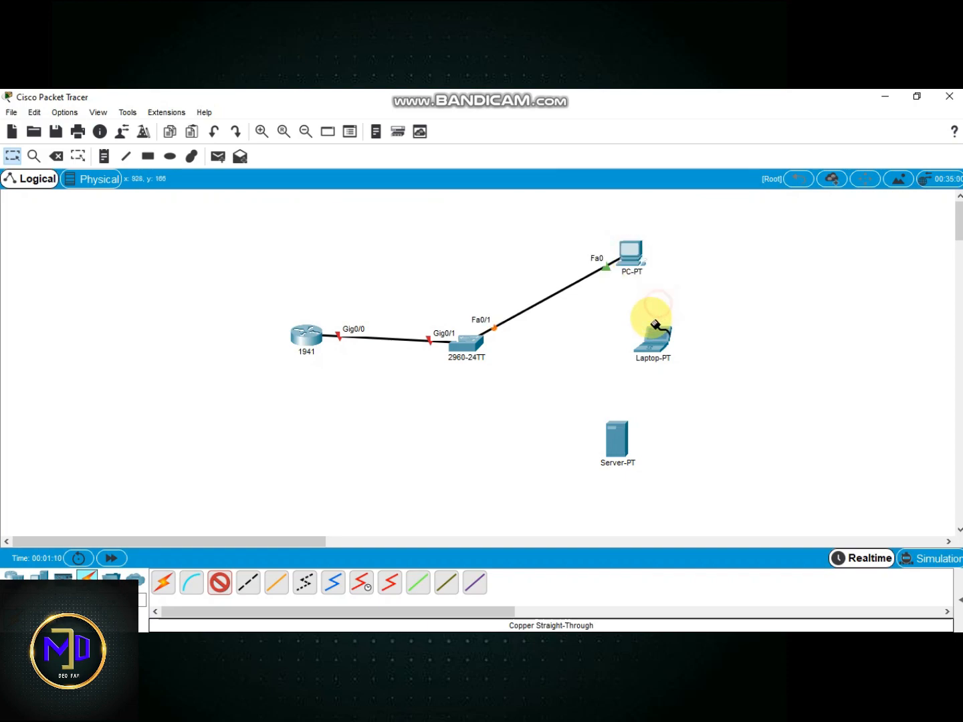
Step: Connect the switch's FastEthernet0/2 to the laptop's FastEthernet0 with a copper straight-through cable
{"action": "left_click", "coordinate": [472, 345]}
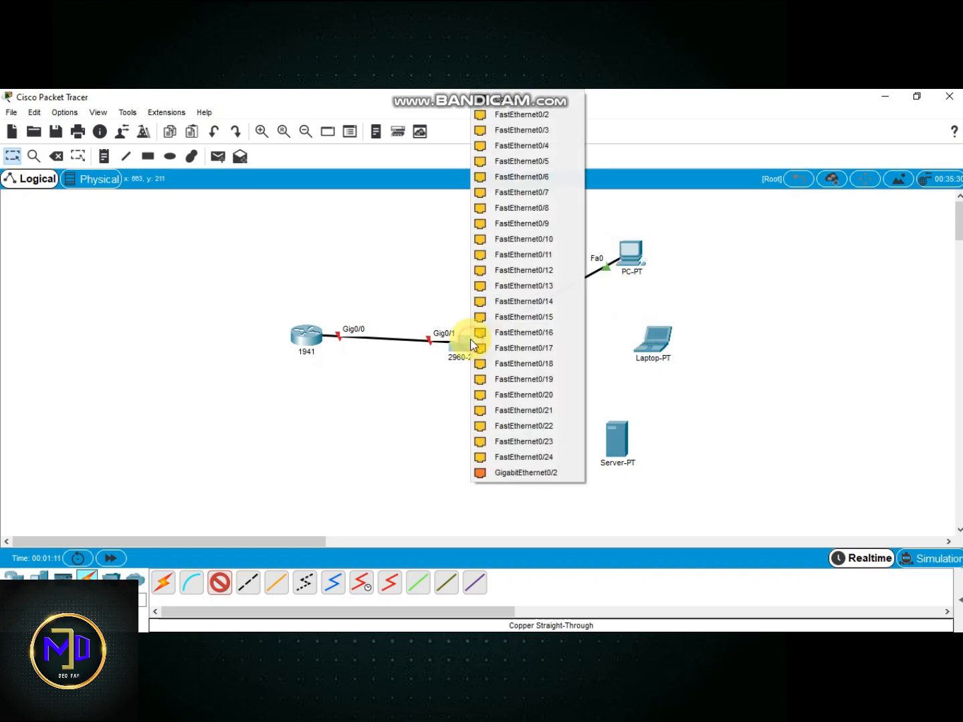
{"action": "left_click", "coordinate": [493, 119]}
{"action": "left_click", "coordinate": [653, 339]}
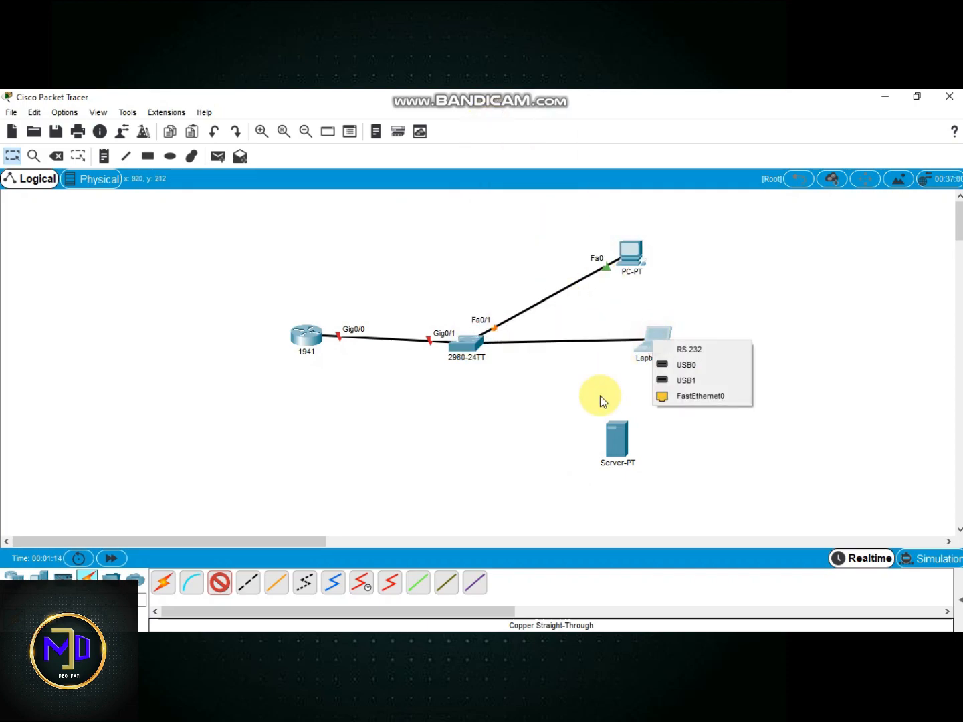
{"action": "left_click", "coordinate": [670, 396]}
Step: Connect the switch's FastEthernet0/3 to the server's FastEthernet0 with copper straight-through cable, and move the router level with the switch
{"action": "left_click", "coordinate": [466, 345]}
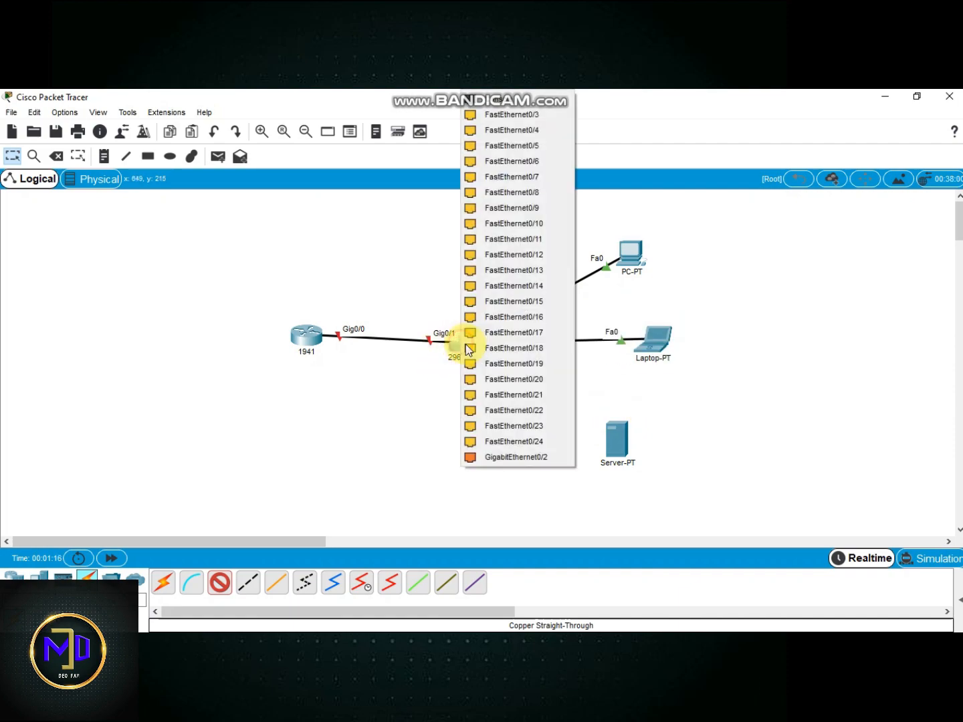
{"action": "left_click", "coordinate": [508, 116]}
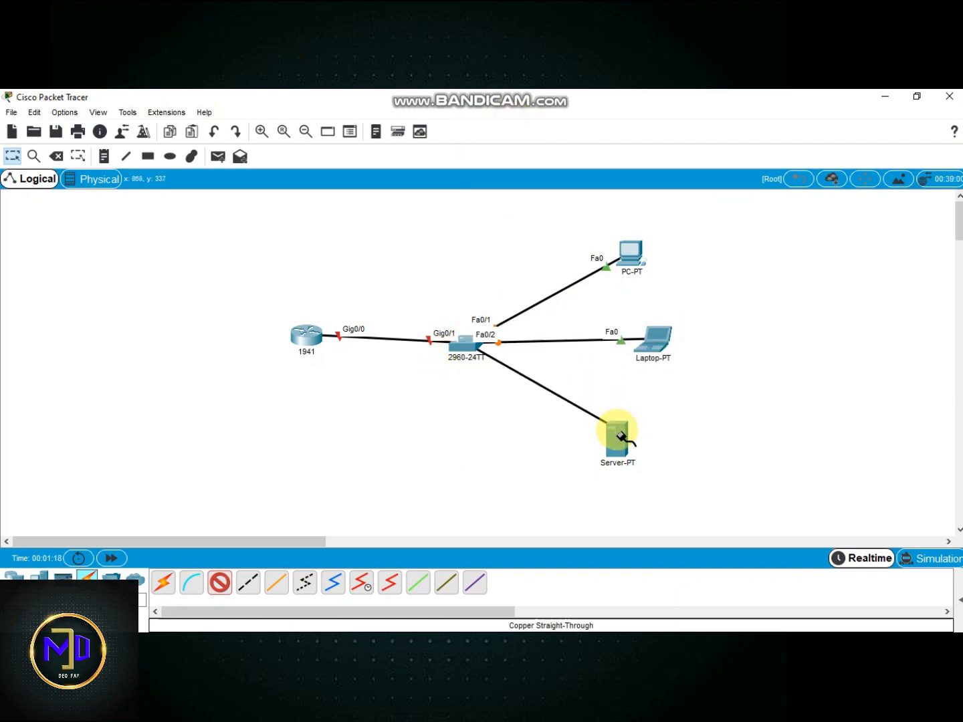
{"action": "left_click", "coordinate": [618, 434]}
{"action": "left_click", "coordinate": [657, 444]}
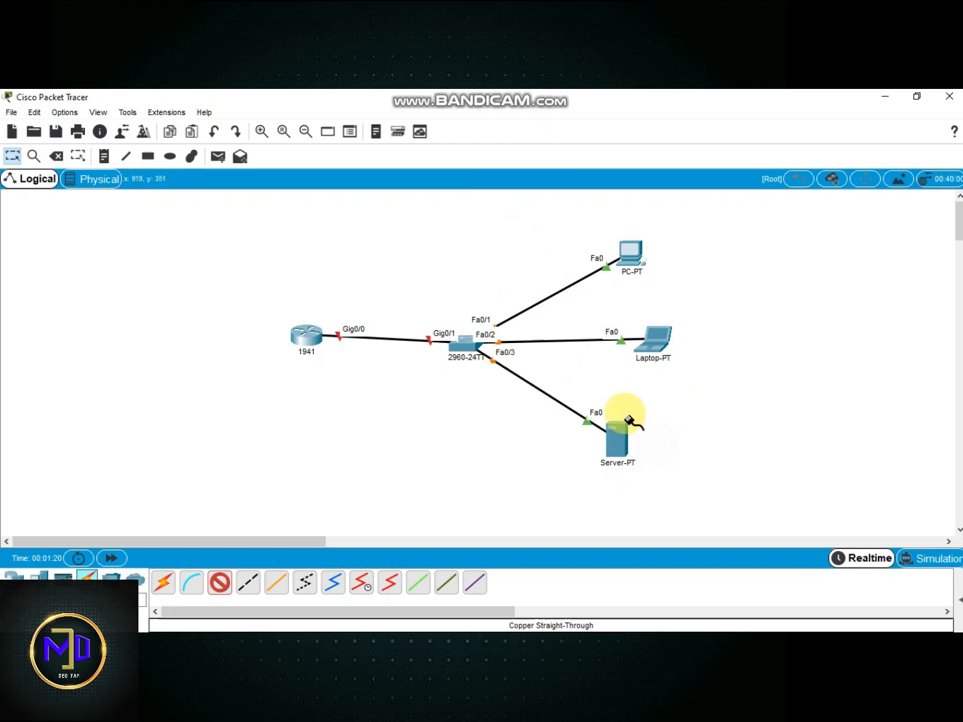
{"action": "left_click", "coordinate": [220, 584]}
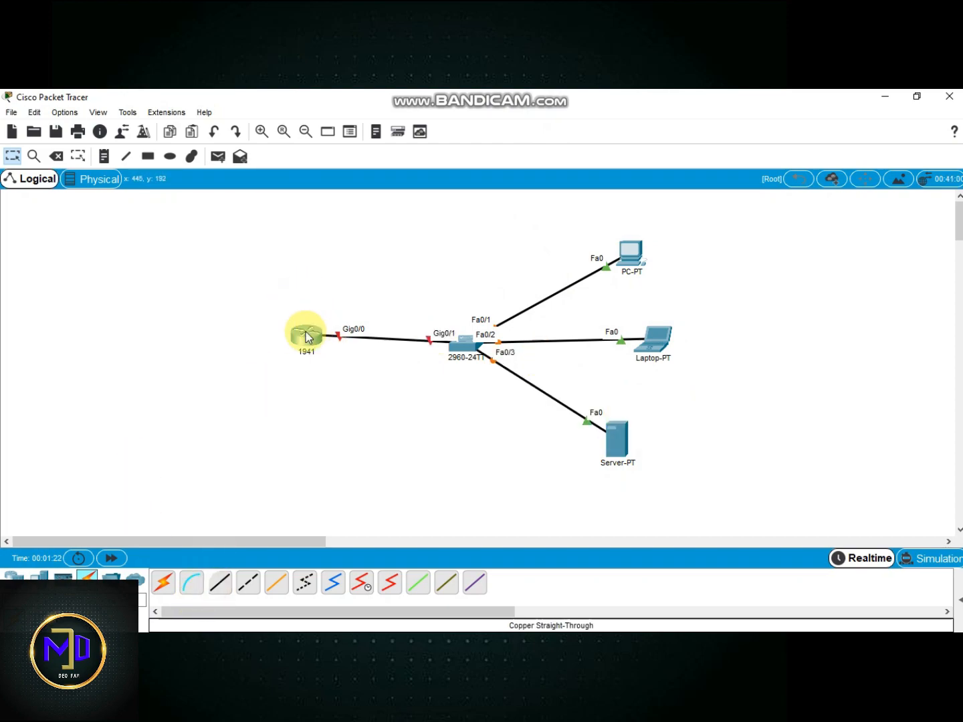
{"action": "left_click_drag", "start_coordinate": [308, 338], "coordinate": [306, 343]}
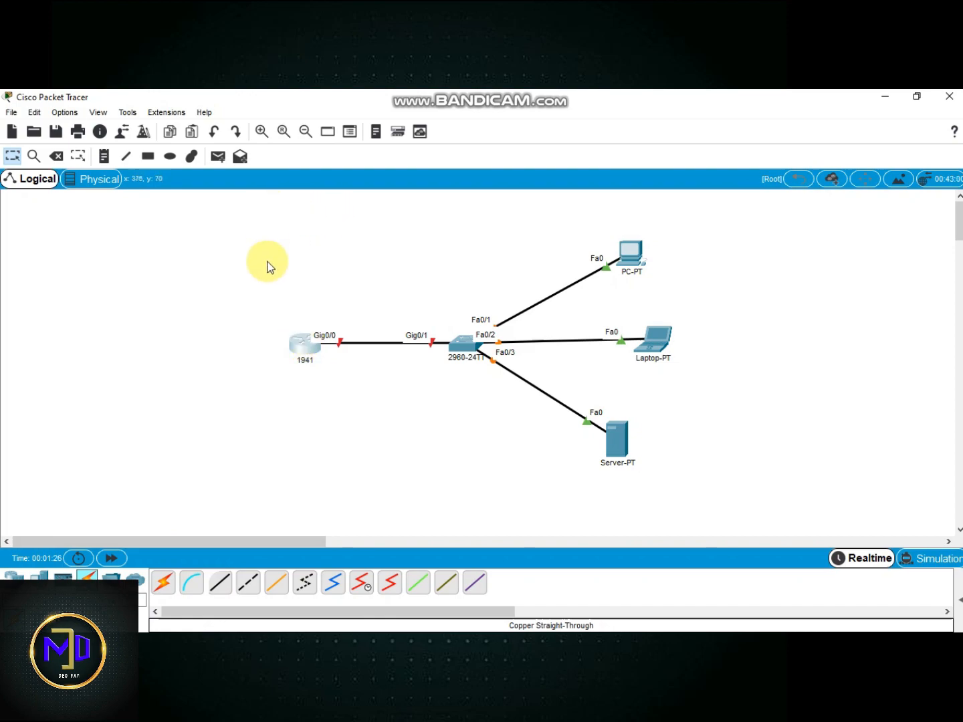
Step: Place a note reading "NID: 192.168.10.0/24" above the link between the router and the switch
{"action": "left_click", "coordinate": [104, 156]}
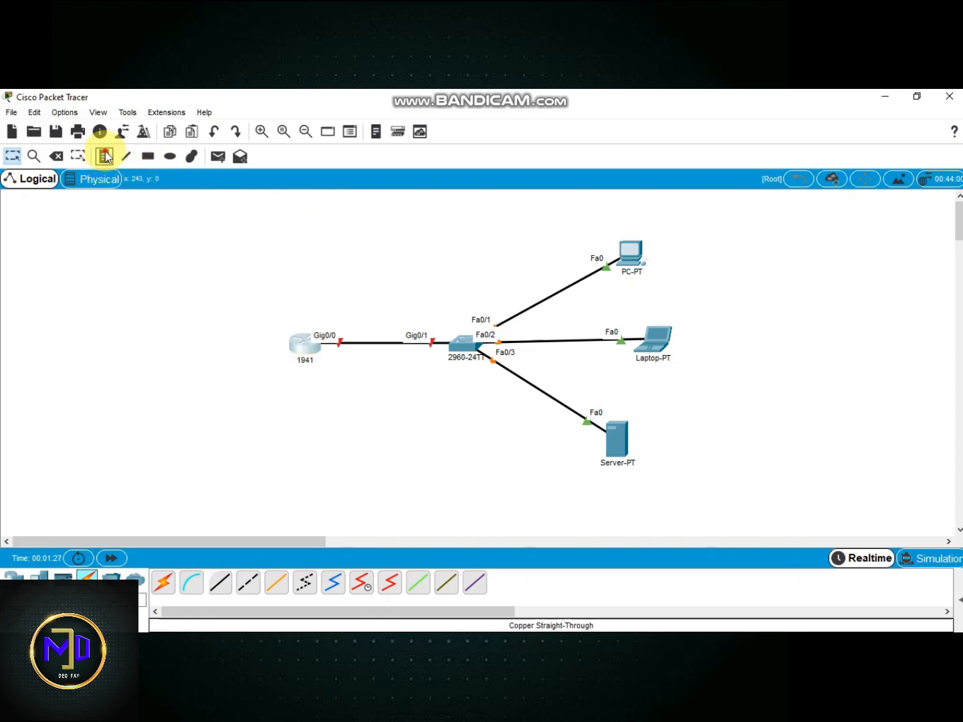
{"action": "left_click", "coordinate": [333, 230]}
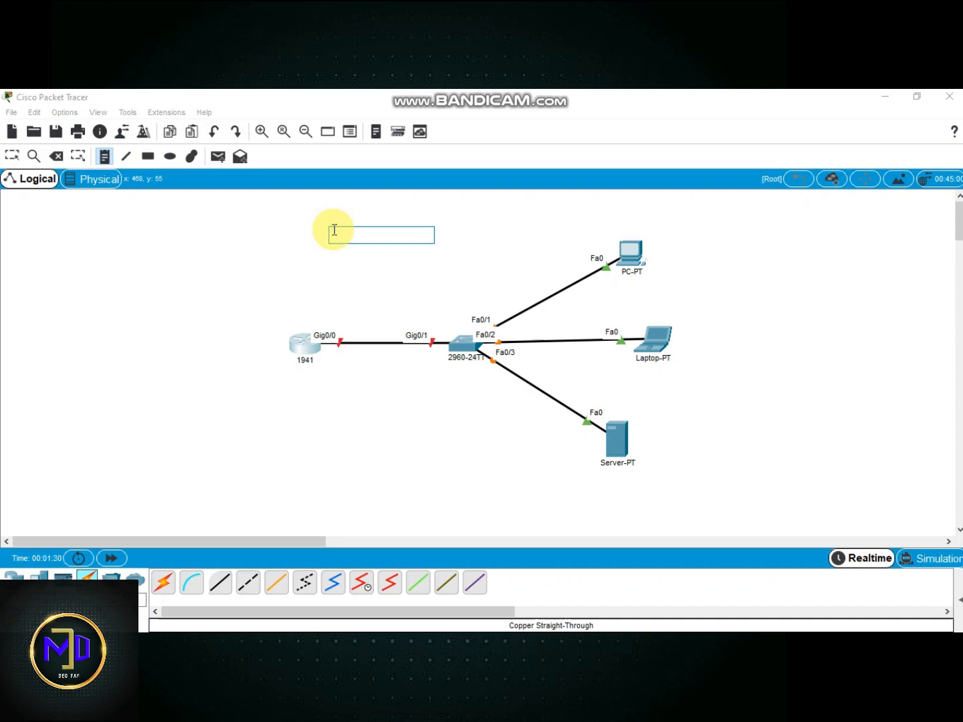
{"action": "type", "text": "H"}
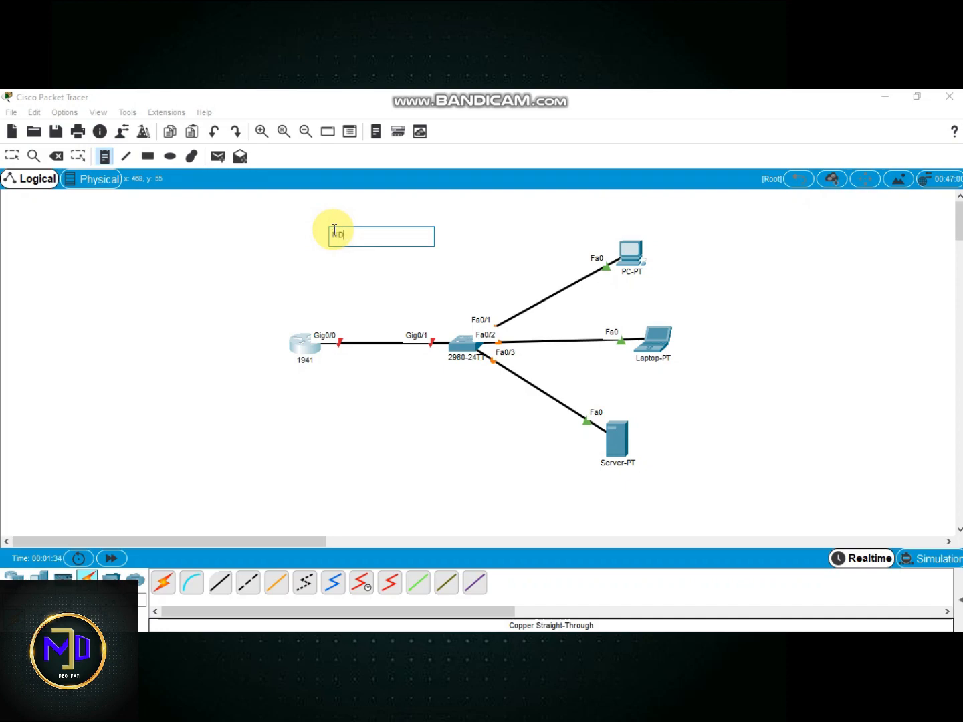
{"action": "type", "text": "ID: 192.18"}
{"action": "key", "text": "BackSpace"}
{"action": "type", "text": "68.10.0/24"}
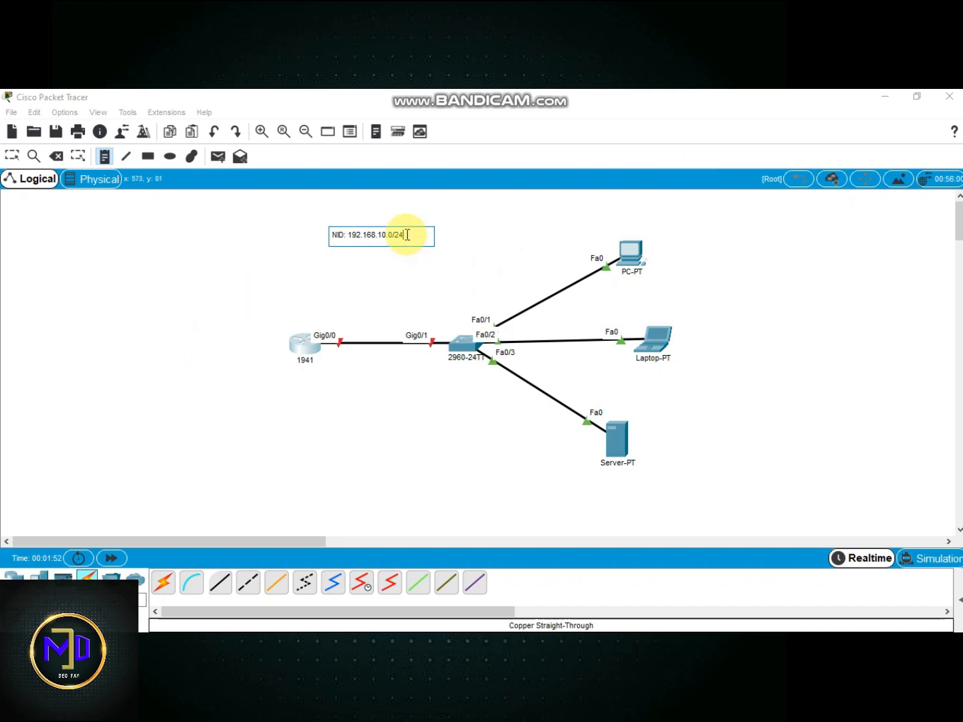
{"action": "left_click", "coordinate": [13, 159]}
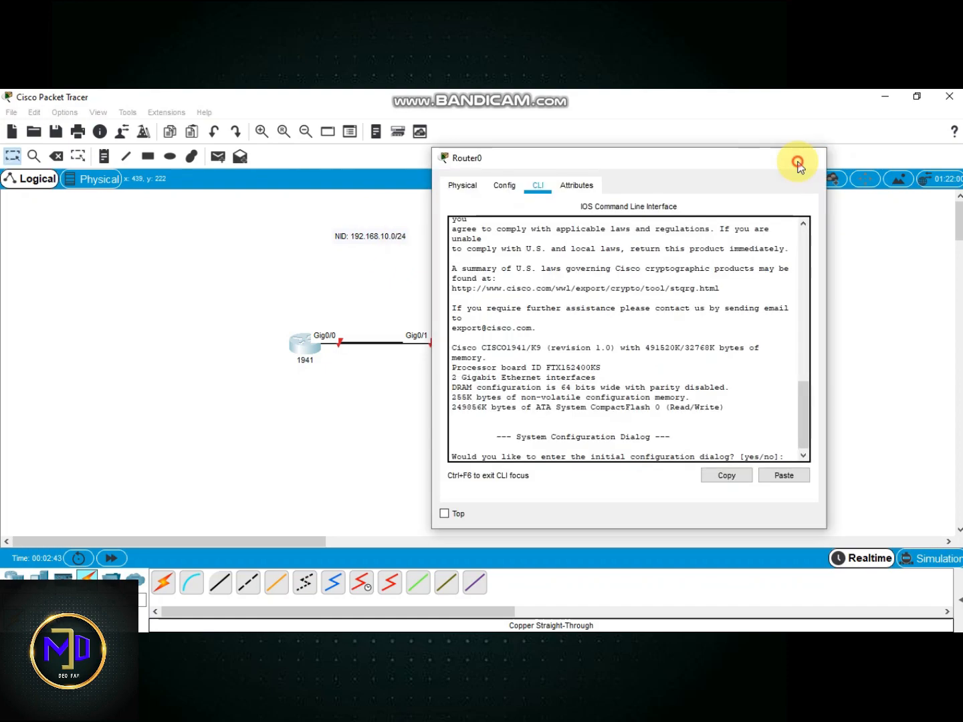
Step: Open the 1941 router's command line and answer NO to the initial configuration dialog
{"action": "left_click", "coordinate": [798, 160]}
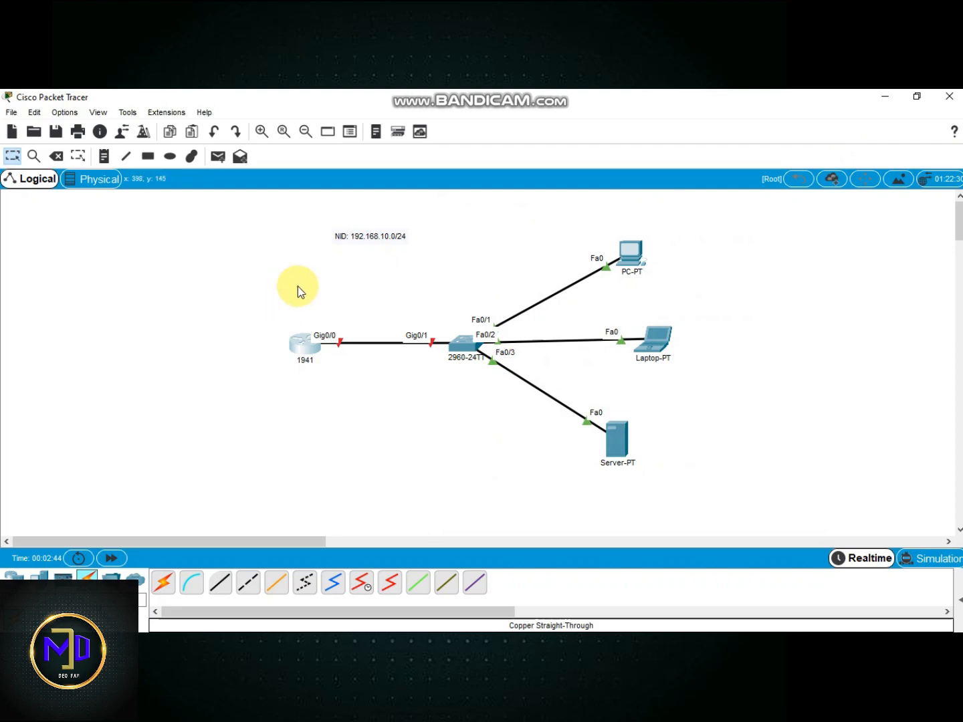
{"action": "left_click", "coordinate": [305, 346]}
{"action": "left_click_drag", "start_coordinate": [517, 170], "coordinate": [639, 182]}
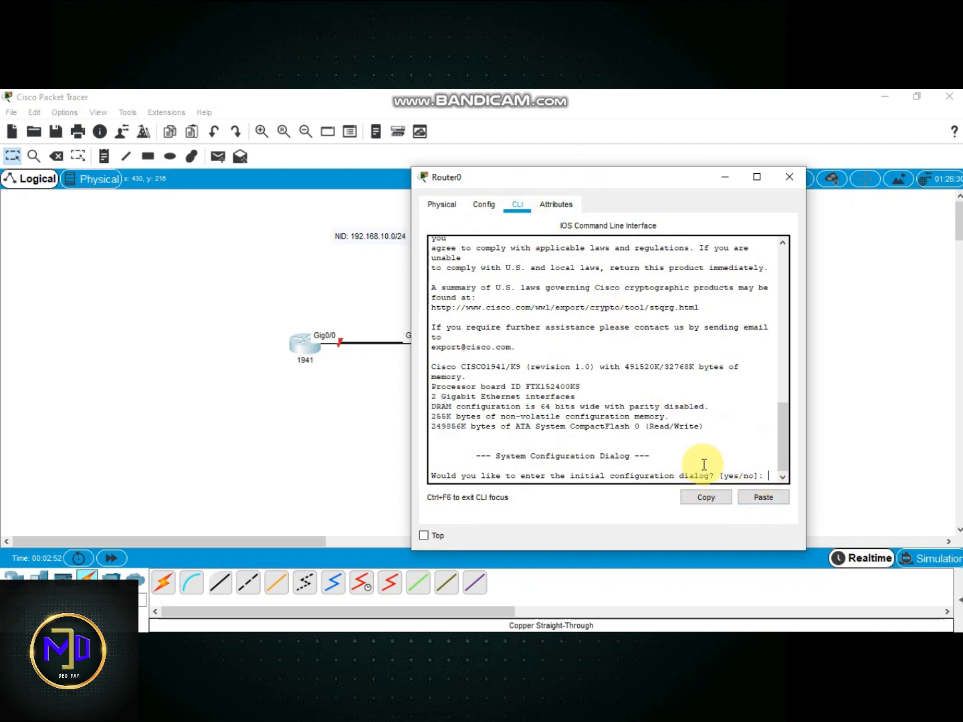
{"action": "type", "text": "NO"}
{"action": "key", "text": "Return"}
{"action": "key", "text": "Return"}
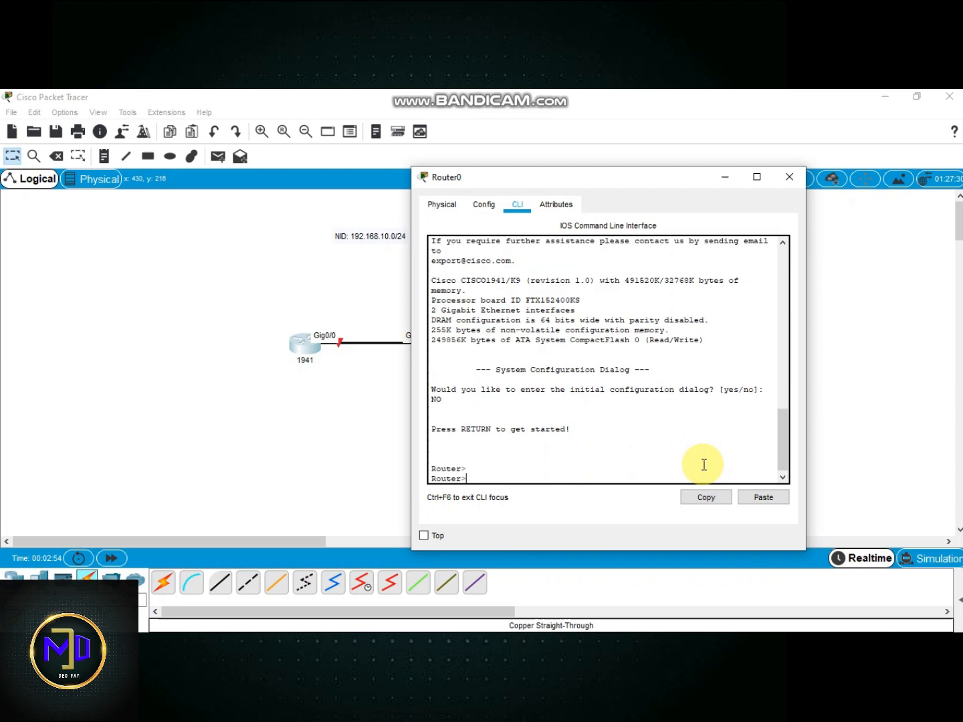
Step: Enter privileged mode on the router with enable, and enter global configuration mode with conf terminal
{"action": "type", "text": "enable"}
{"action": "key", "text": "Return"}
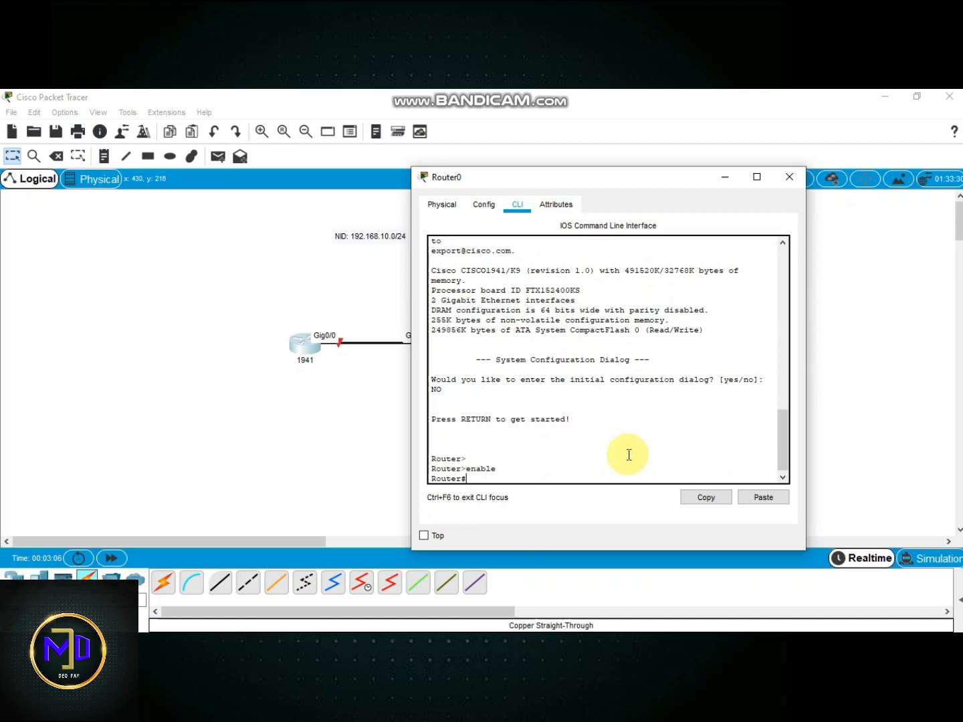
{"action": "type", "text": "conf "}
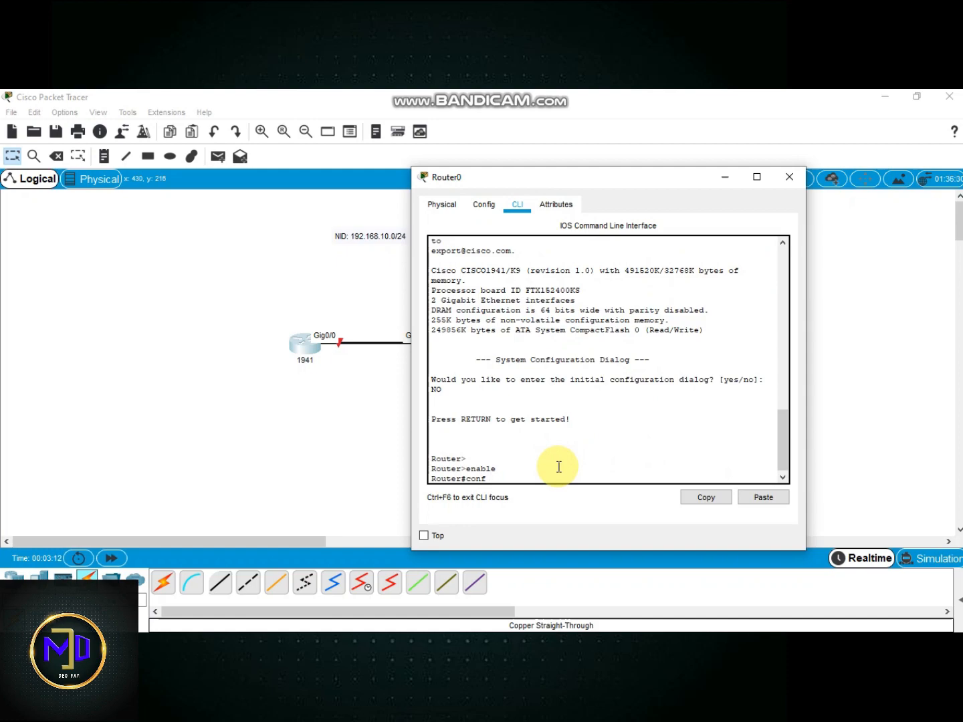
{"action": "type", "text": "t"}
{"action": "key", "text": "Tab"}
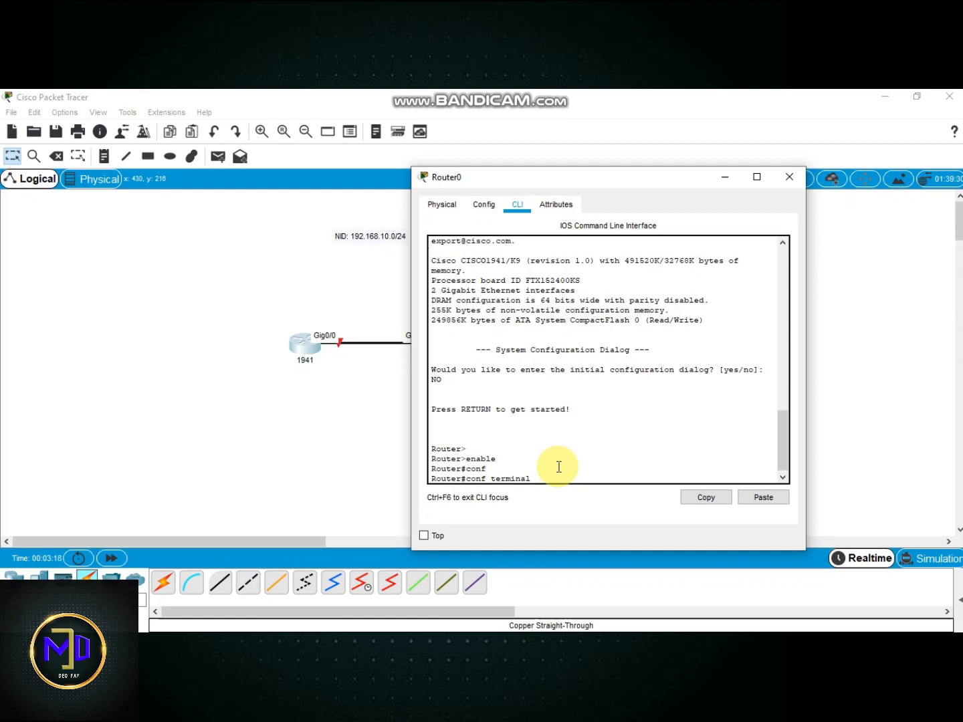
{"action": "key", "text": "Return"}
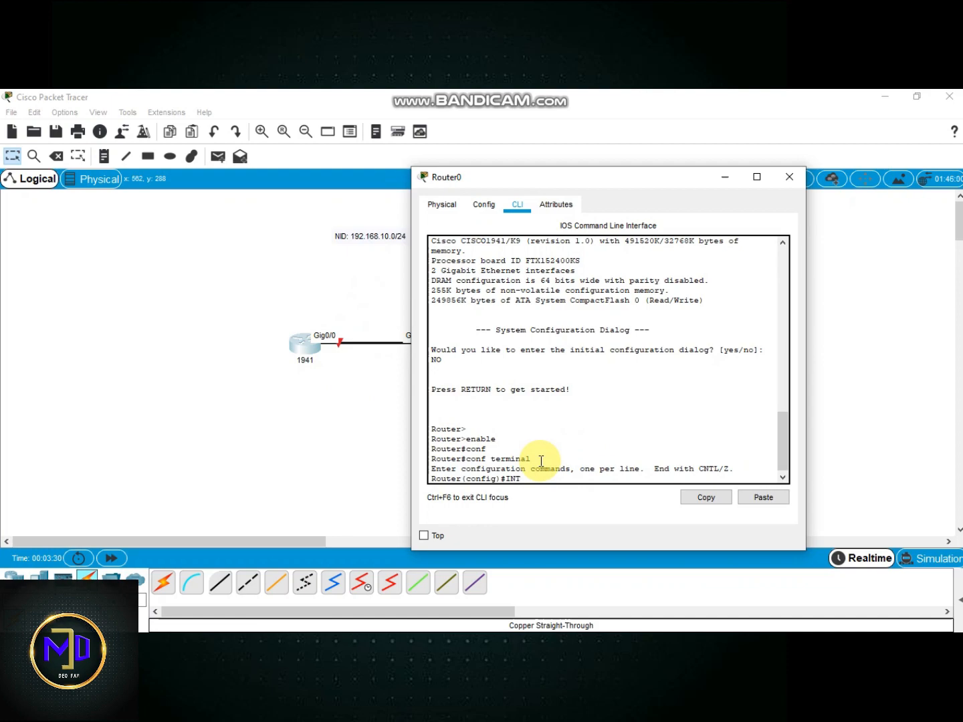
Step: Enter interface configuration mode for the router's GigabitEthernet 0/0
{"action": "key", "text": "Tab"}
{"action": "type", "text": "G"}
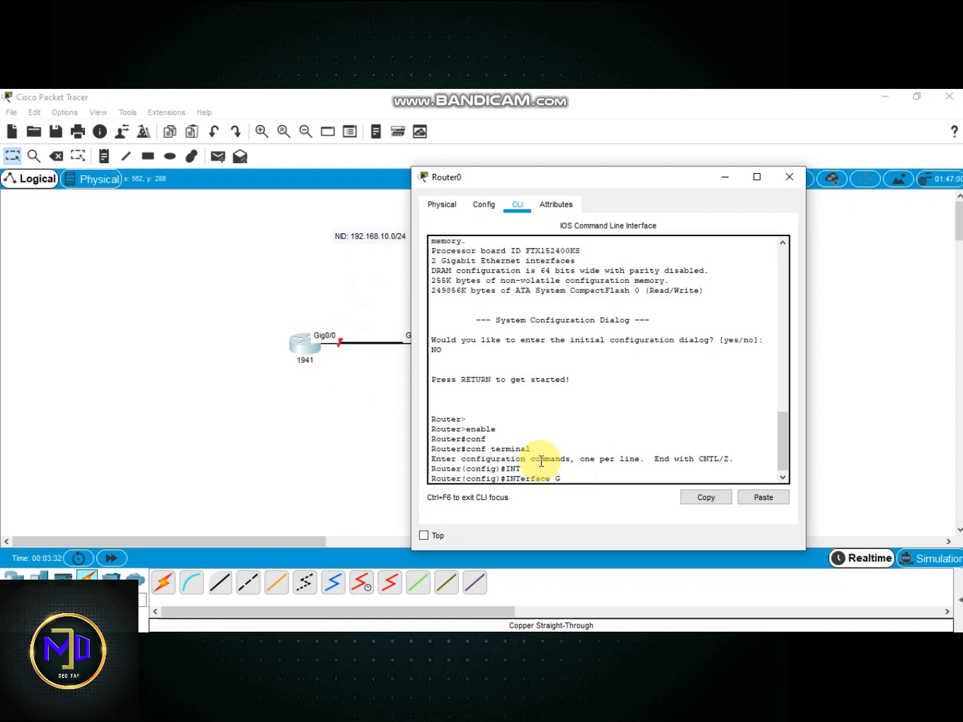
{"action": "key", "text": "Tab"}
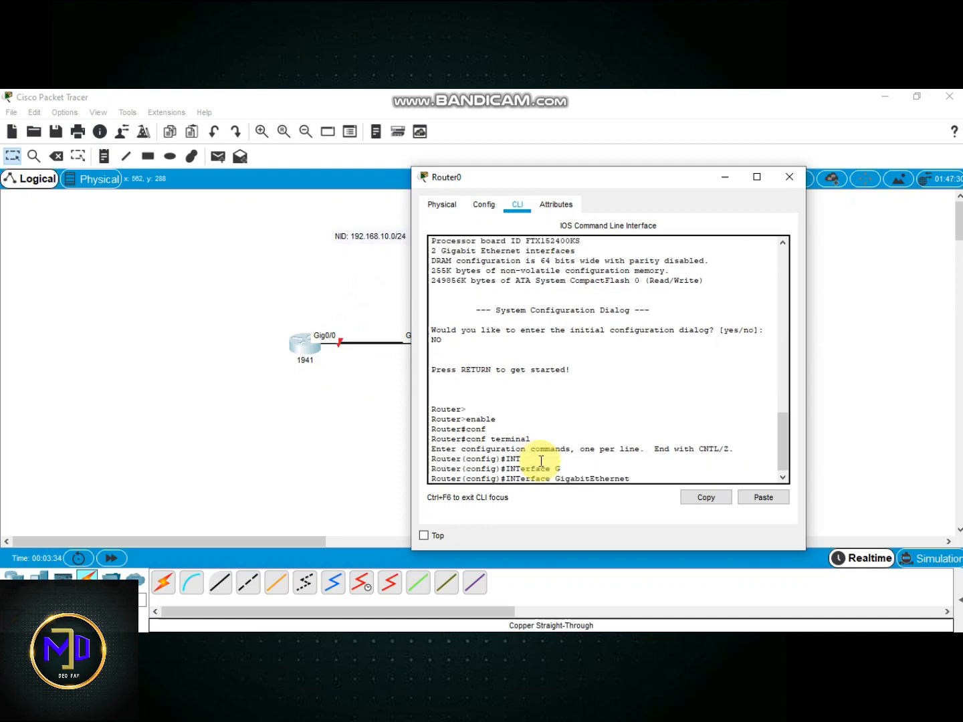
{"action": "type", "text": "0/0"}
{"action": "key", "text": "Return"}
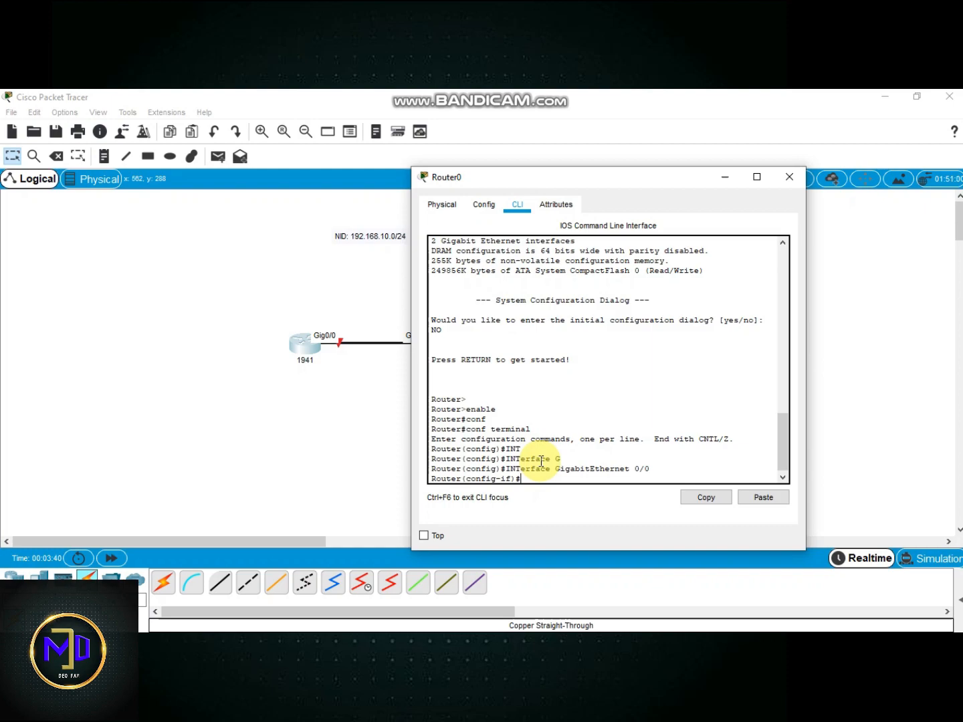
Step: Enable the router's GigabitEthernet 0/0 interface with the NO Shut command
{"action": "type", "text": "NO S"}
{"action": "key", "text": "Tab"}
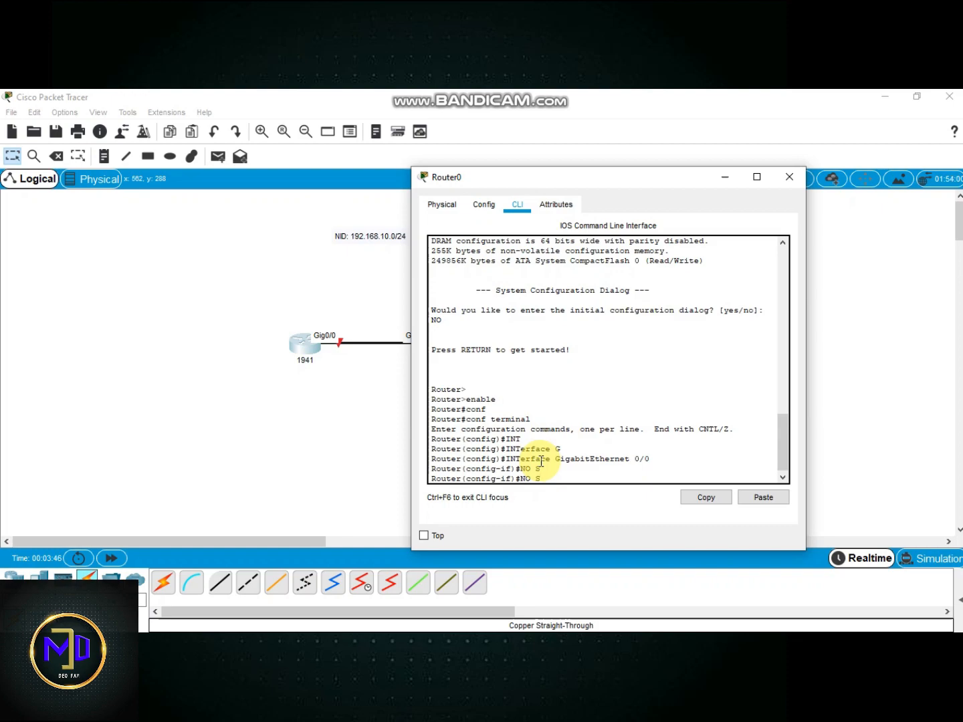
{"action": "key", "text": "Tab"}
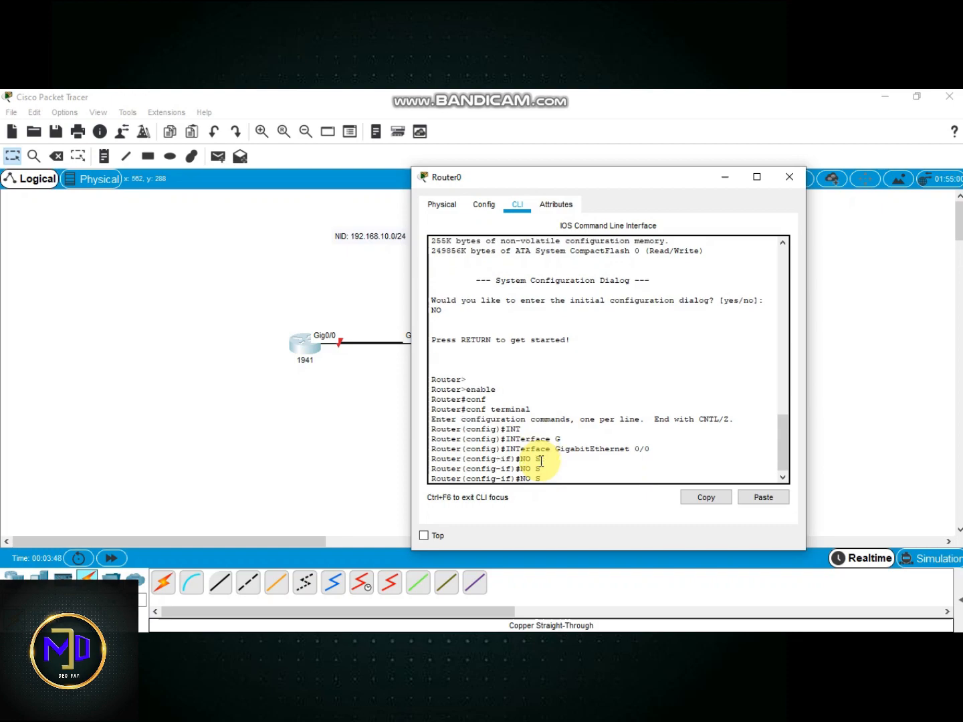
{"action": "type", "text": "hut"}
{"action": "key", "text": "Return"}
{"action": "key", "text": "Return"}
{"action": "key", "text": "Return"}
{"action": "key", "text": "Return"}
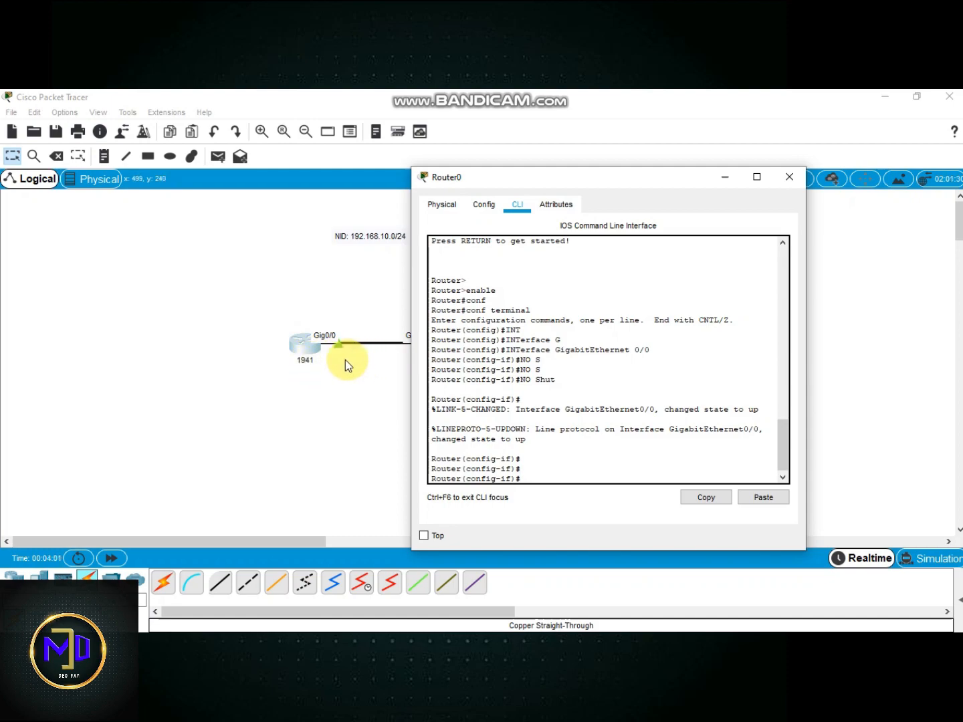
Step: Assign the router's GigabitEthernet 0/0 the IP address 192.168.10.1 with subnet mask 255.255.255.0
{"action": "left_click", "coordinate": [545, 477]}
{"action": "type", "text": "IP ADdress"}
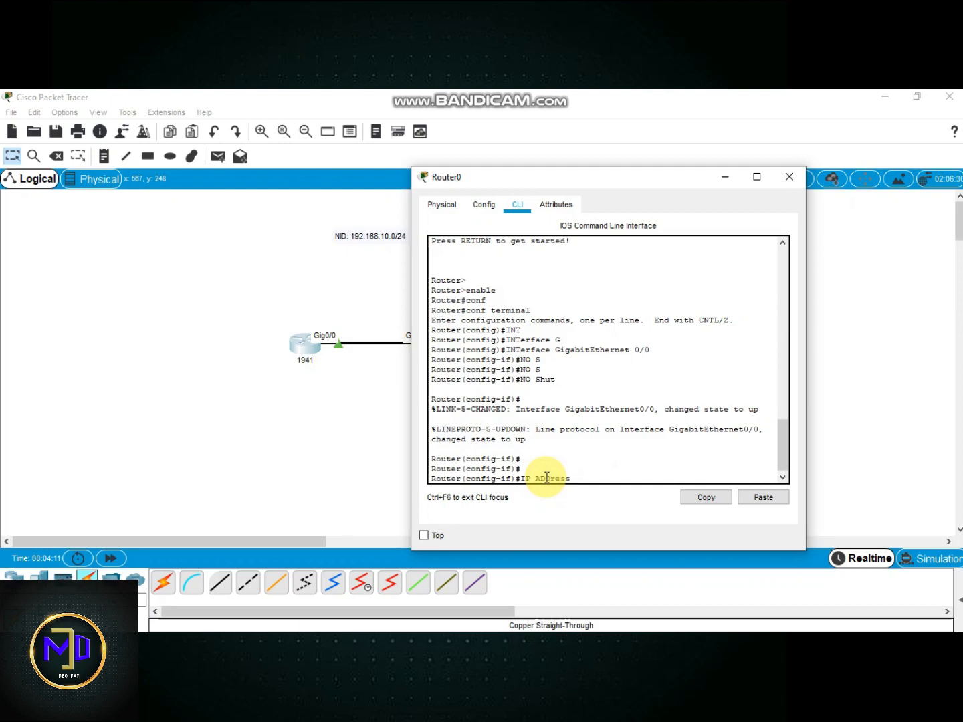
{"action": "key", "text": "Tab"}
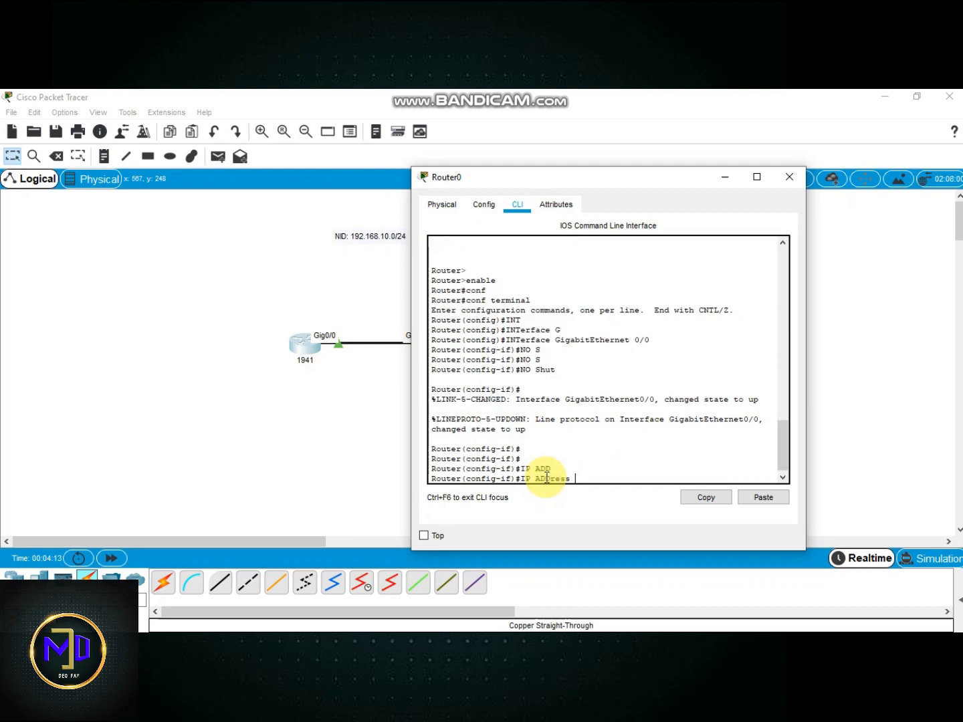
{"action": "type", "text": "192.168.10.1"}
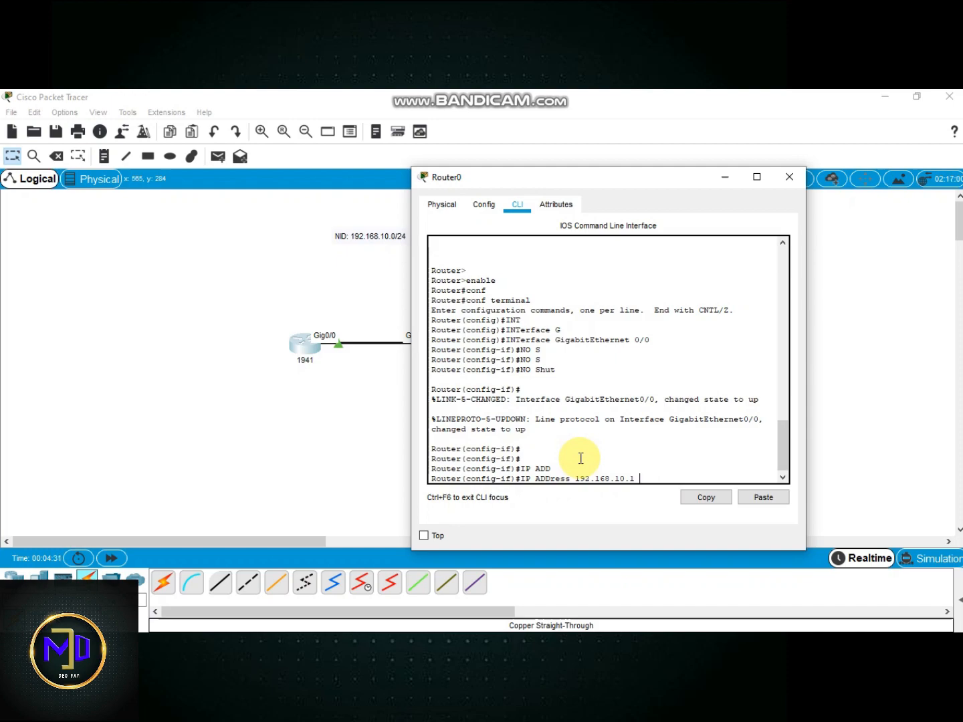
{"action": "type", "text": "255.255.255.0"}
{"action": "key", "text": "Return"}
{"action": "key", "text": "Return"}
{"action": "key", "text": "Return"}
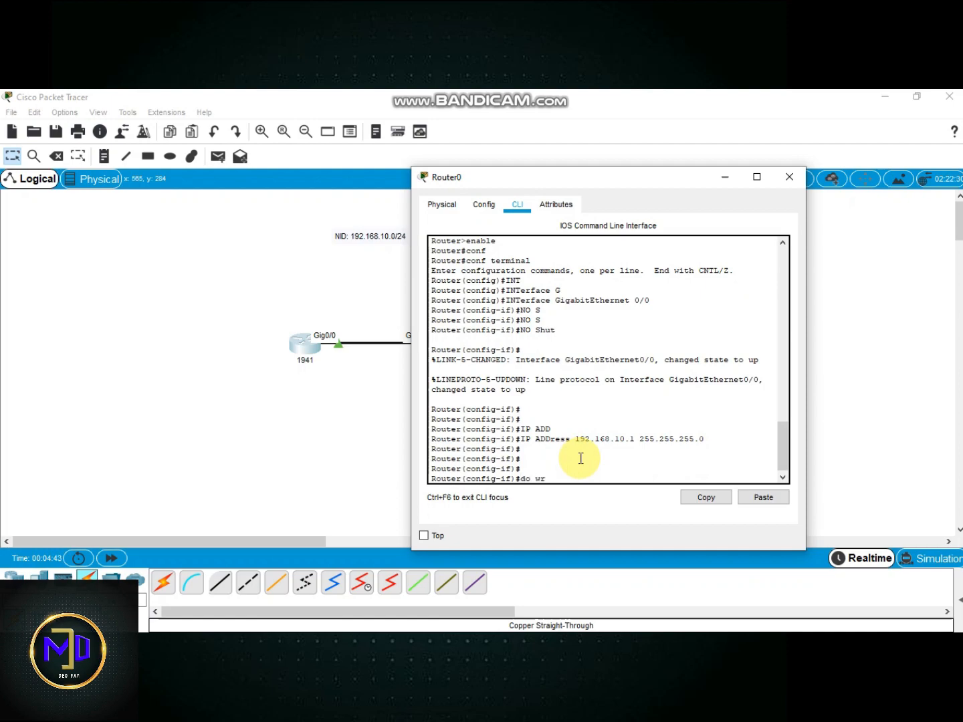
Step: Save the router's configuration with do wr and close the router's window
{"action": "key", "text": "Return"}
{"action": "key", "text": "Return"}
{"action": "key", "text": "Return"}
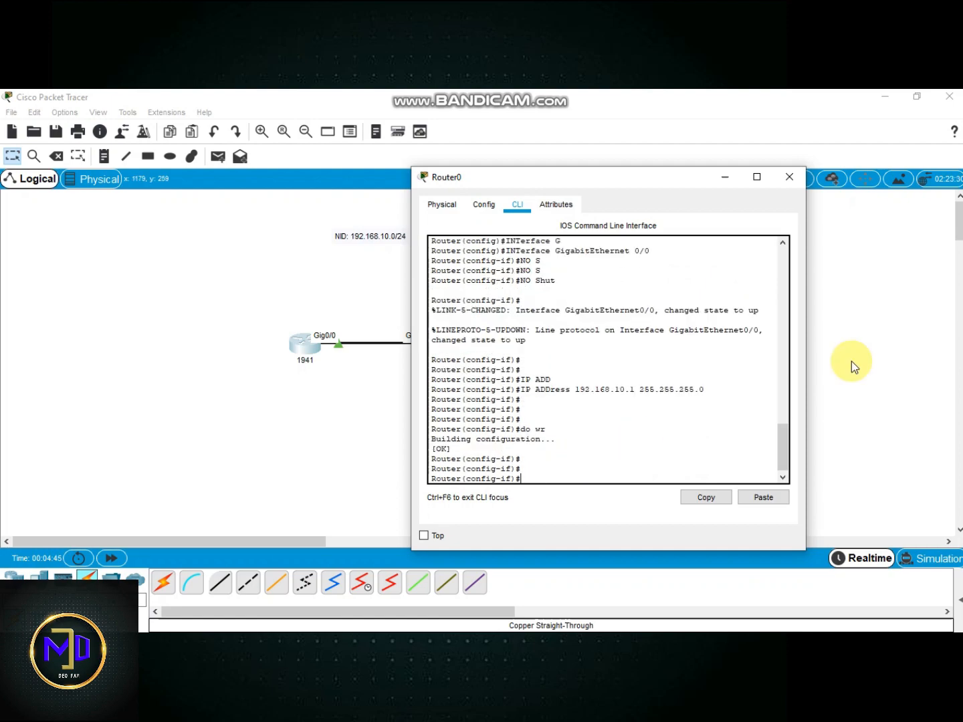
{"action": "left_click", "coordinate": [788, 177]}
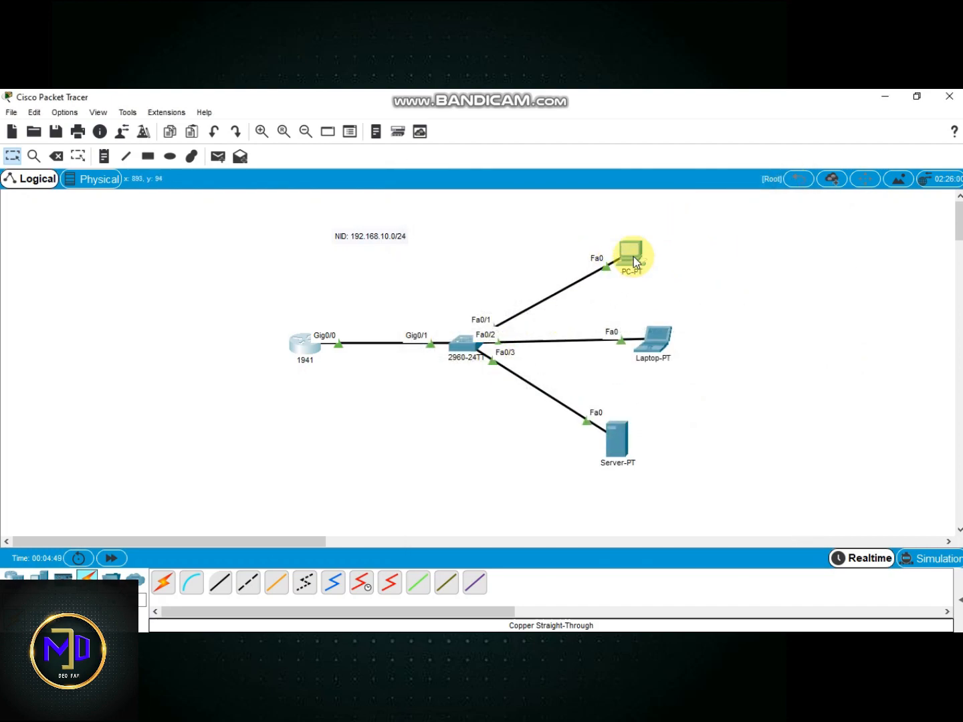
Step: Open the PC's IP configuration and set its static IP address to 192.168.10.2
{"action": "mouse_move", "coordinate": [625, 248]}
{"action": "left_click", "coordinate": [644, 249]}
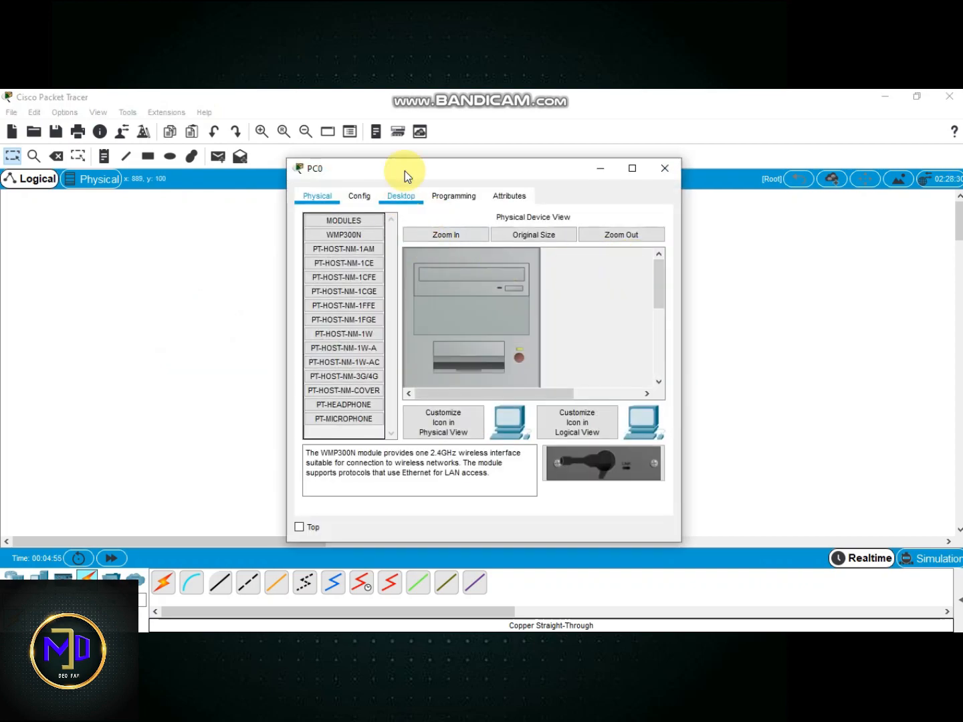
{"action": "left_click", "coordinate": [402, 195]}
{"action": "left_click", "coordinate": [360, 261]}
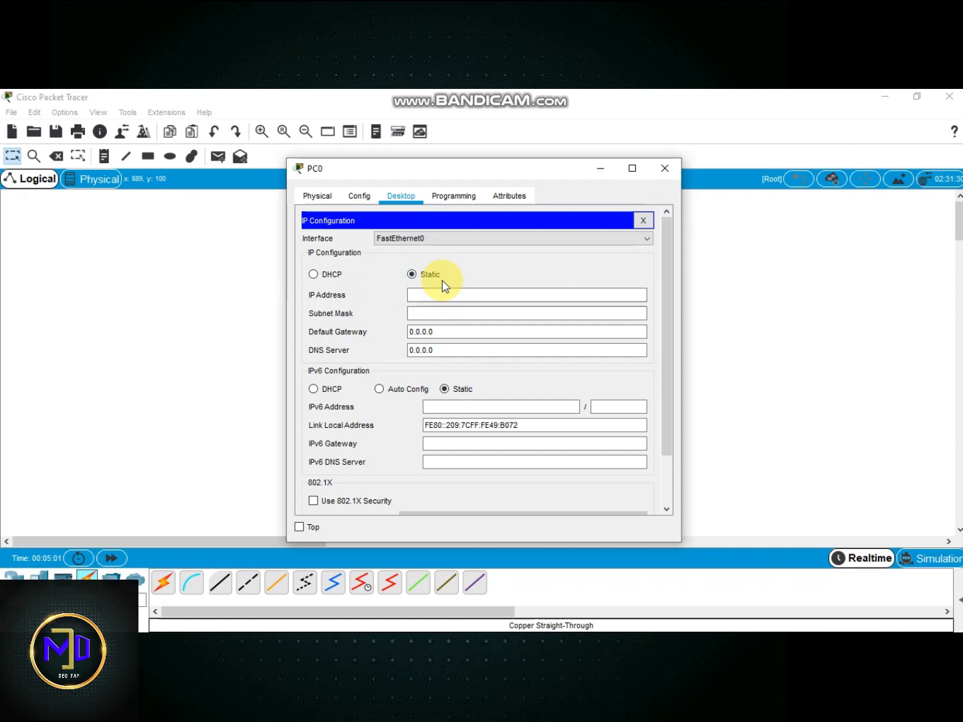
{"action": "left_click_drag", "start_coordinate": [487, 168], "coordinate": [273, 177]}
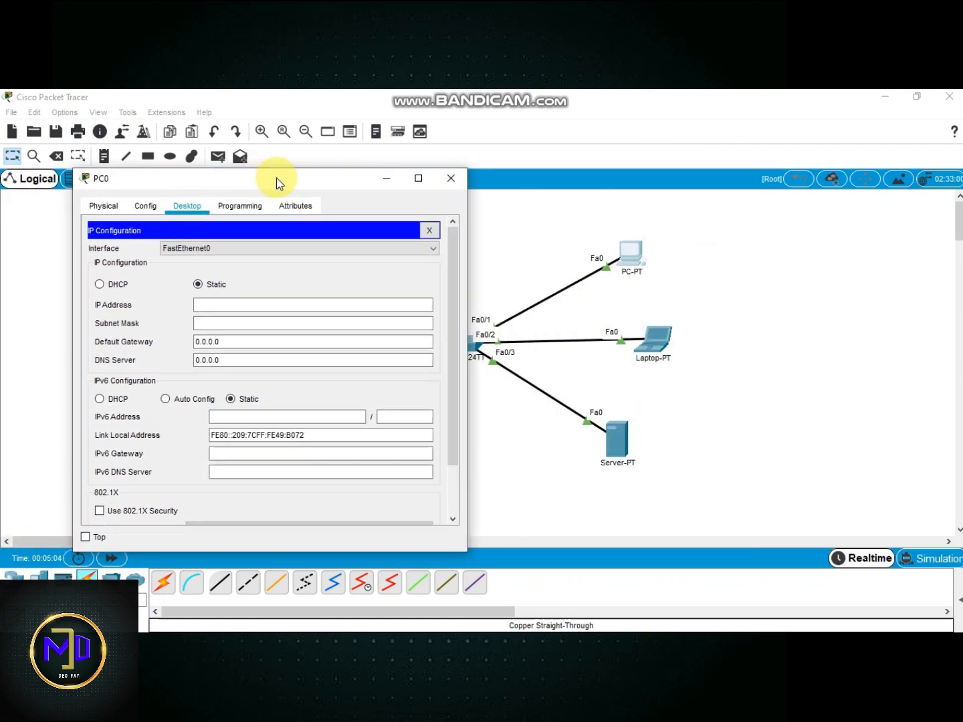
{"action": "left_click", "coordinate": [273, 307]}
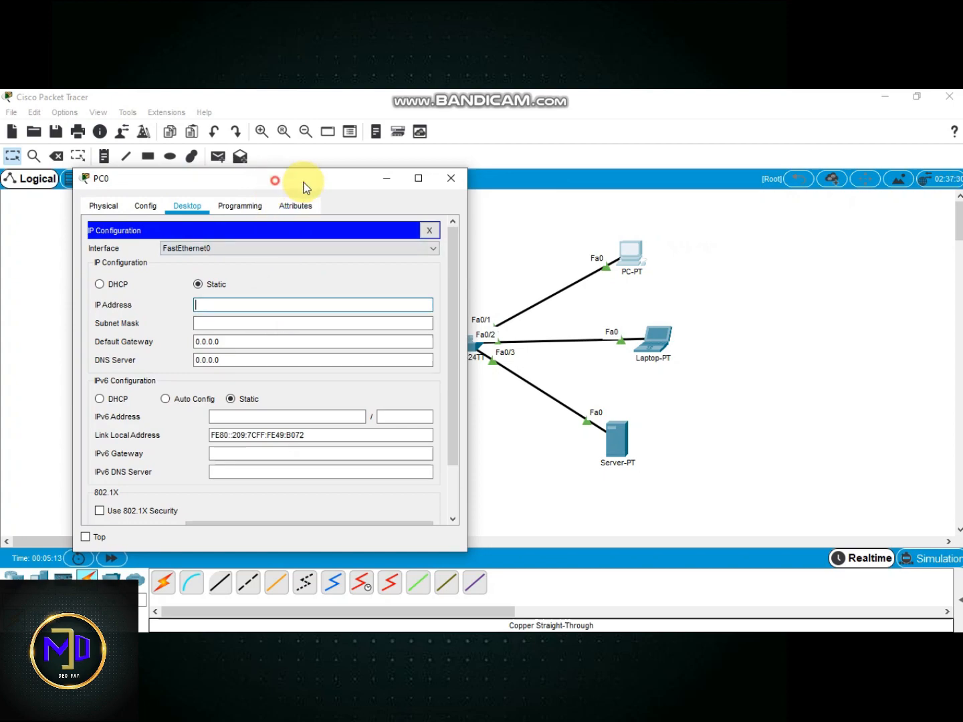
{"action": "left_click_drag", "start_coordinate": [303, 179], "coordinate": [672, 179]}
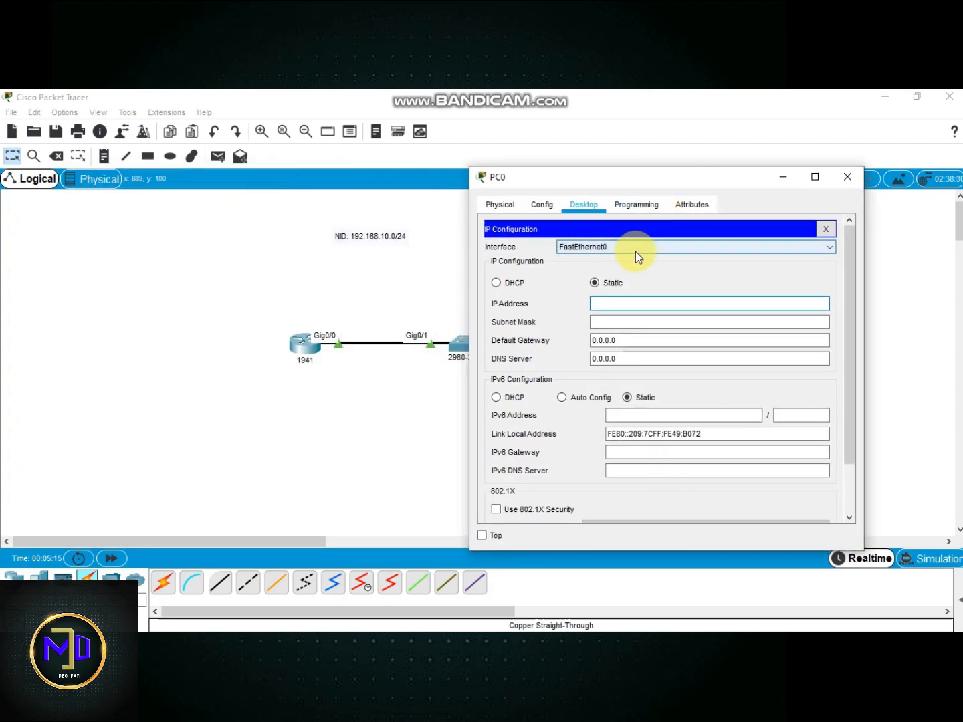
{"action": "type", "text": "192.168.10.2"}
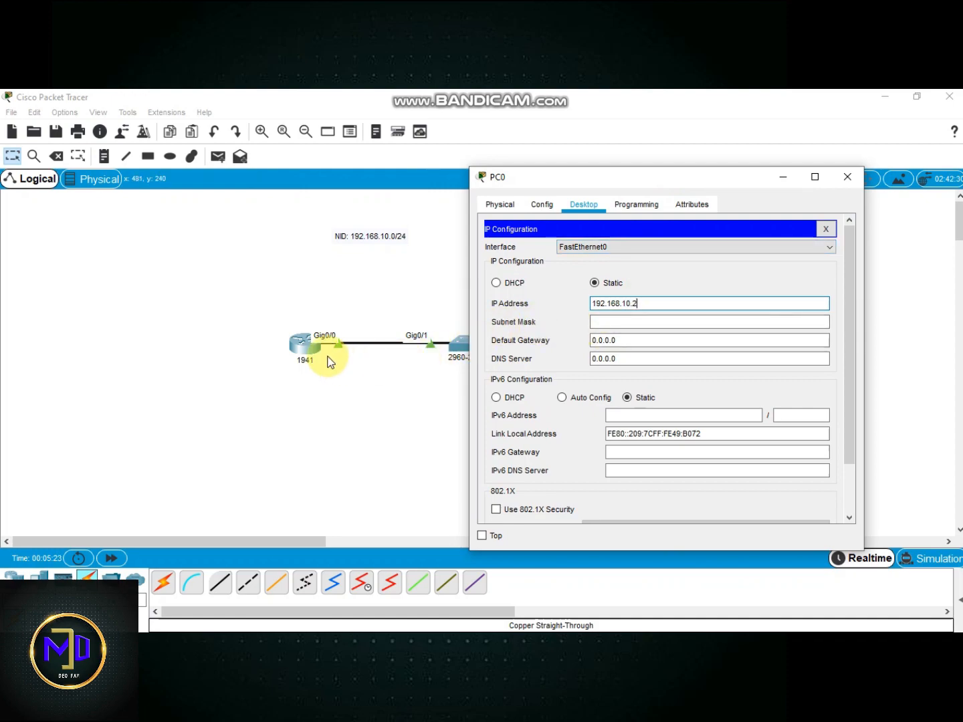
Step: Check the interface IP address in the router's command line to use it as the gateway
{"action": "left_click", "coordinate": [309, 345]}
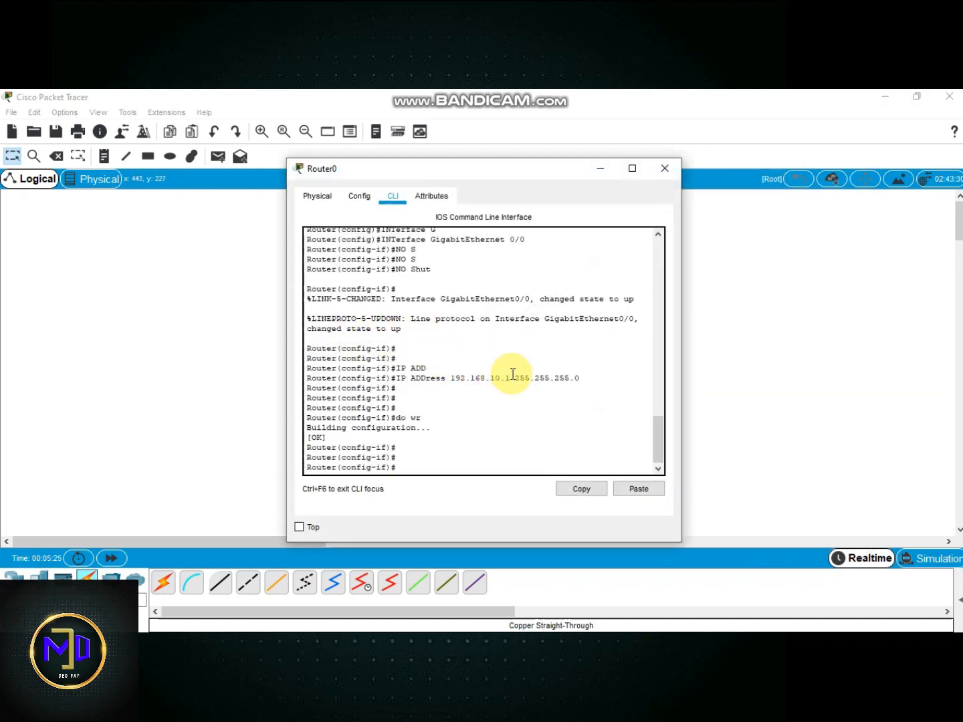
{"action": "left_click_drag", "start_coordinate": [512, 373], "coordinate": [453, 382]}
{"action": "left_click", "coordinate": [455, 382]}
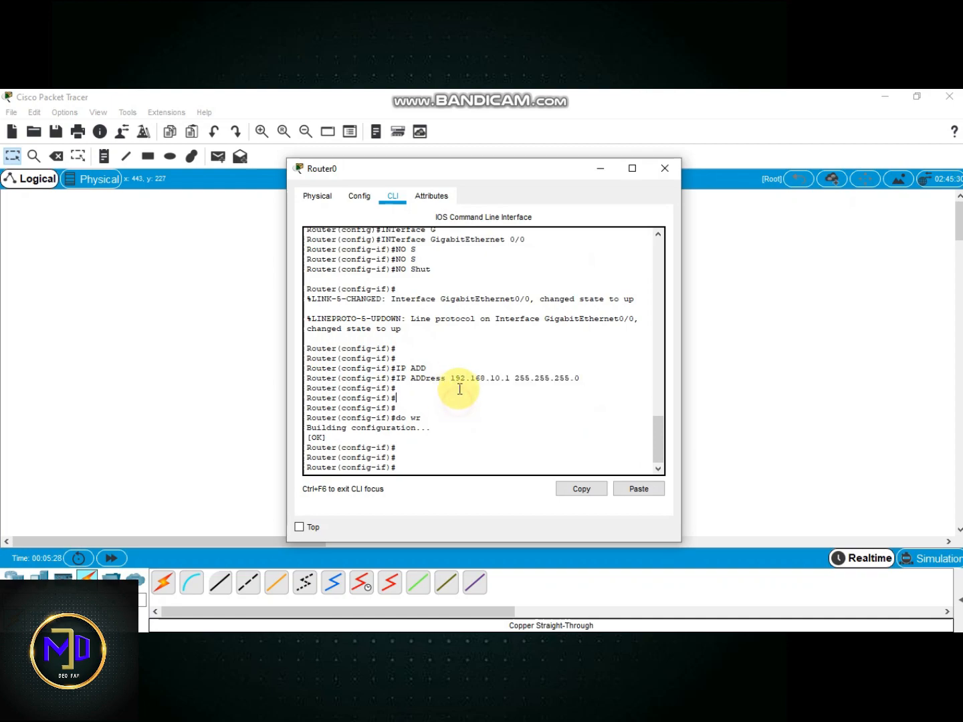
{"action": "left_click_drag", "start_coordinate": [464, 374], "coordinate": [513, 383]}
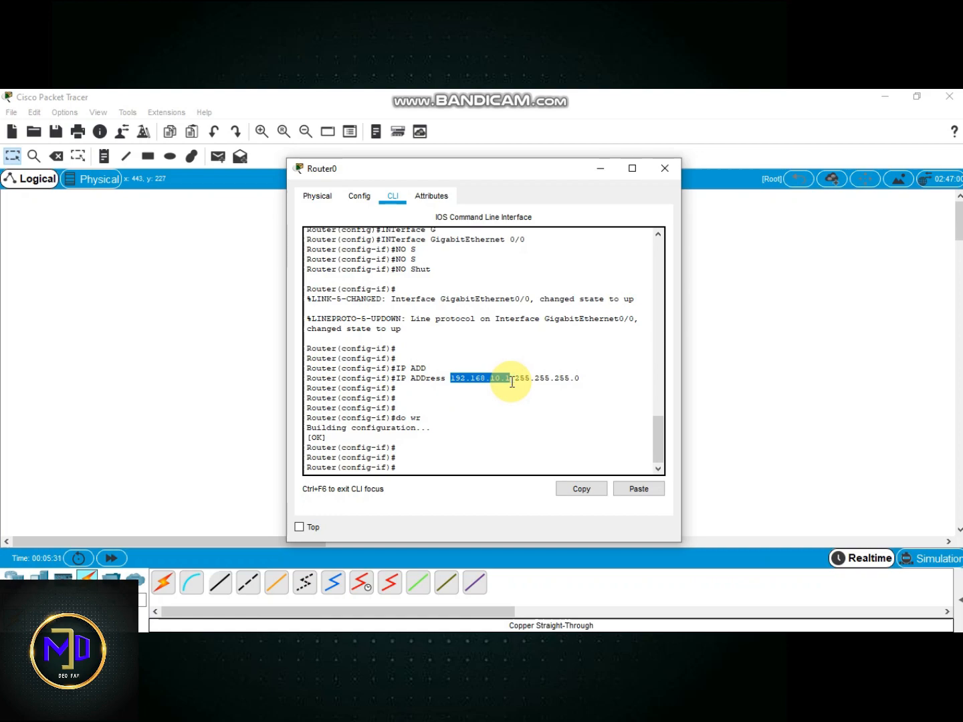
{"action": "left_click", "coordinate": [652, 170]}
Step: Set the PC's default gateway to 192.168.10.1 and close the PC's window
{"action": "left_click", "coordinate": [611, 263]}
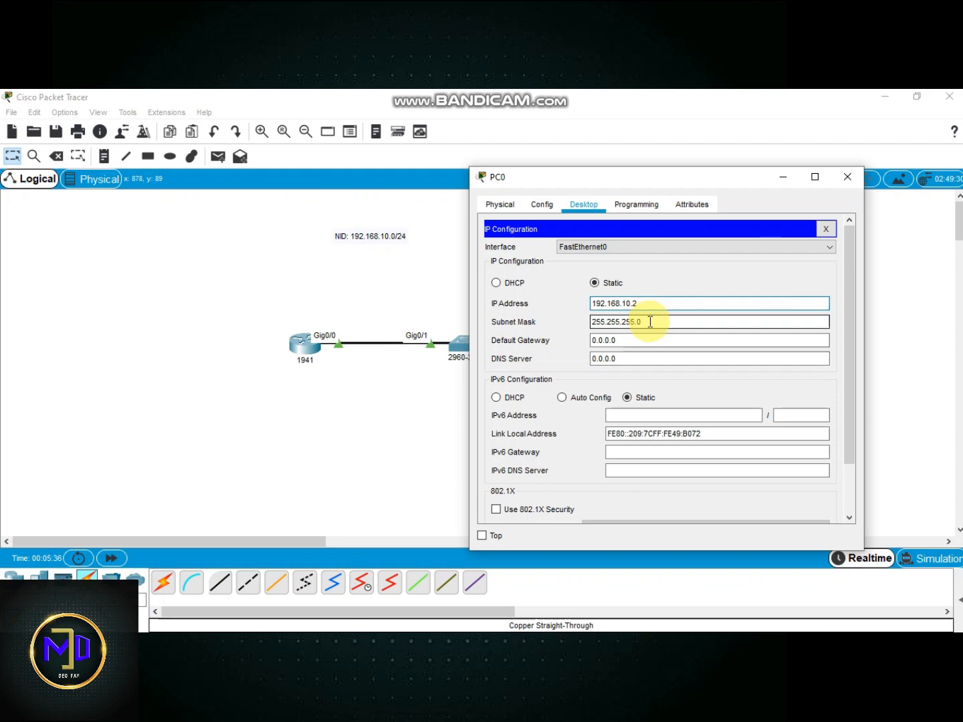
{"action": "left_click_drag", "start_coordinate": [635, 340], "coordinate": [580, 342]}
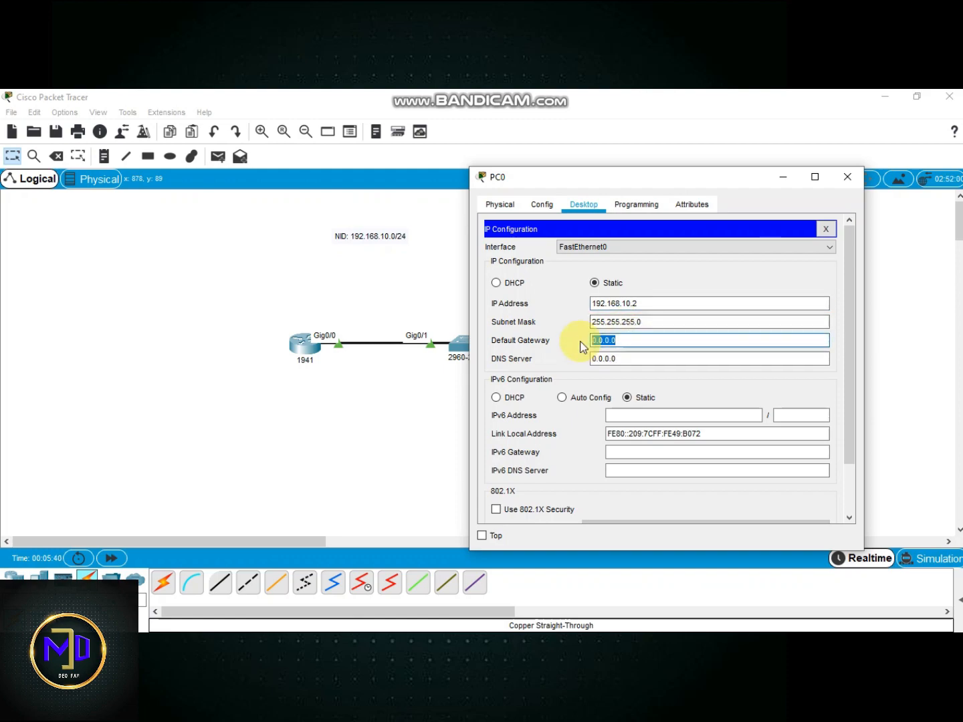
{"action": "type", "text": "192."}
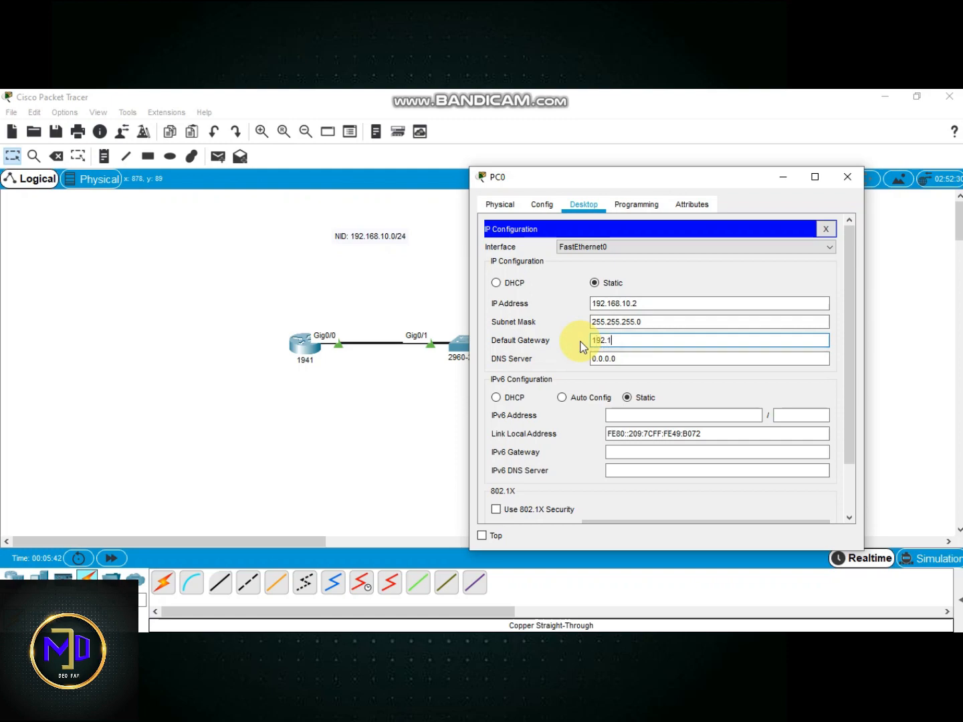
{"action": "type", "text": "168.10.1"}
{"action": "left_click", "coordinate": [848, 176]}
Step: Open the laptop's IP configuration and set static IP address 192.168.10.3 with subnet mask 255.255.255.0
{"action": "left_click", "coordinate": [655, 339]}
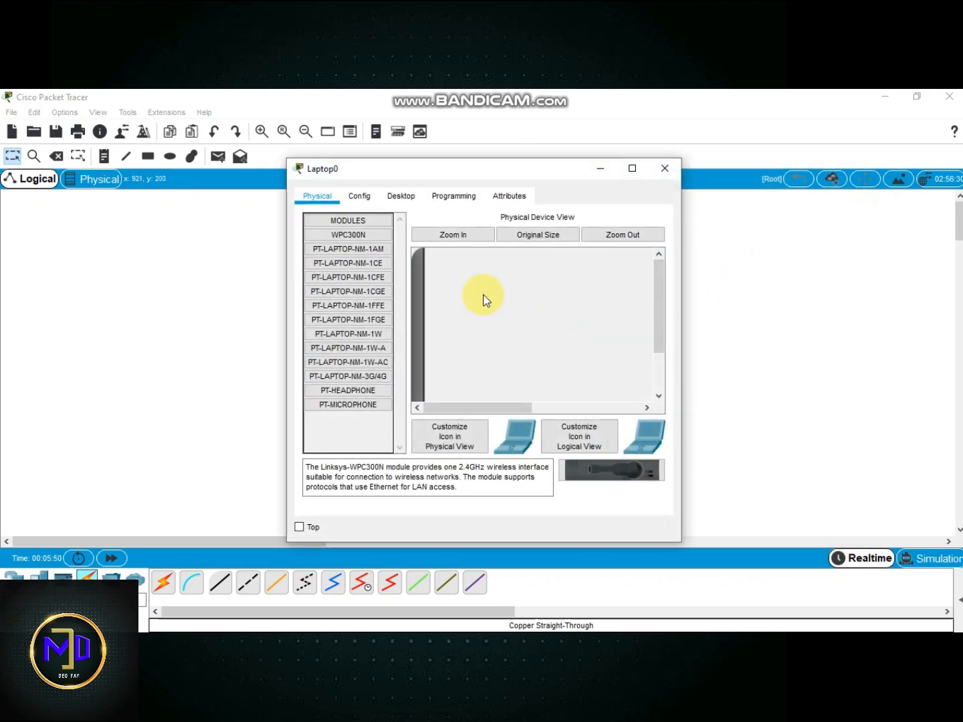
{"action": "left_click", "coordinate": [400, 196]}
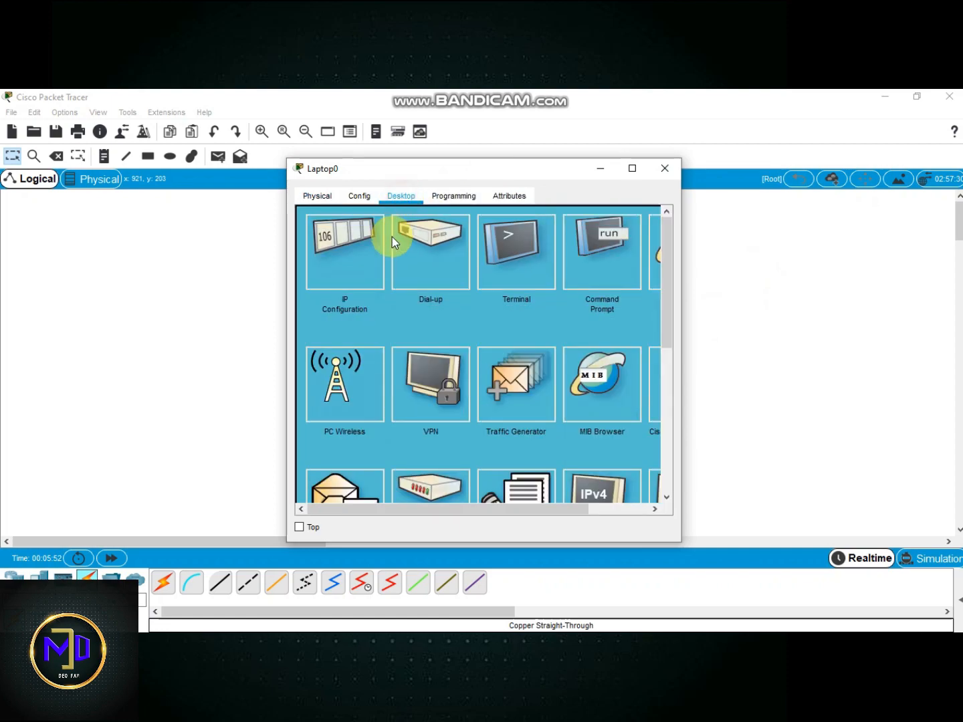
{"action": "left_click", "coordinate": [370, 258]}
{"action": "left_click", "coordinate": [427, 295]}
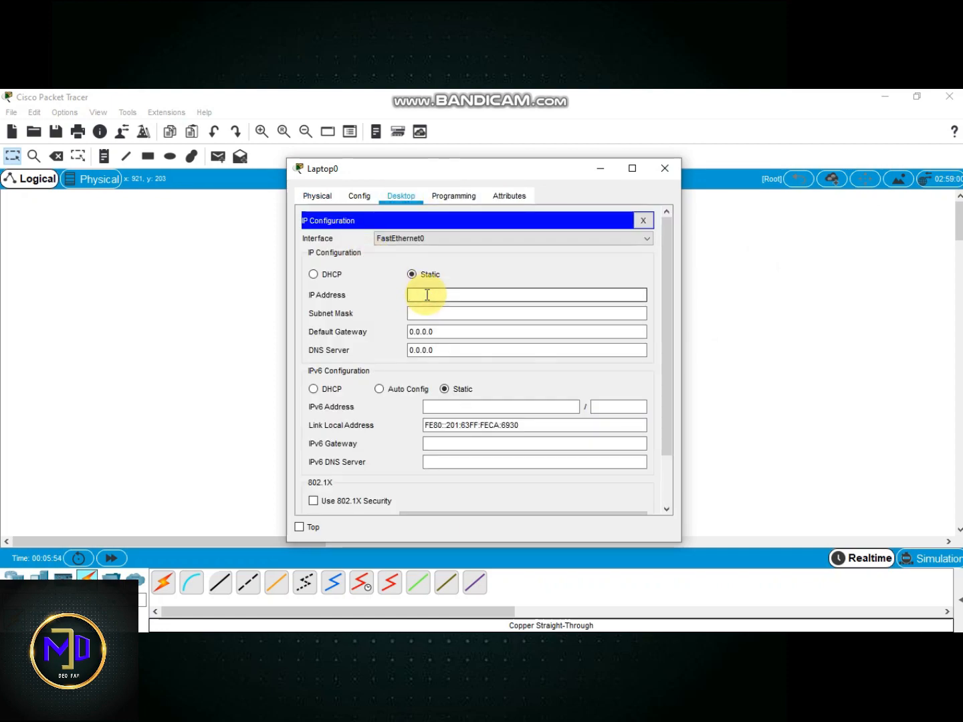
{"action": "type", "text": "192.16"}
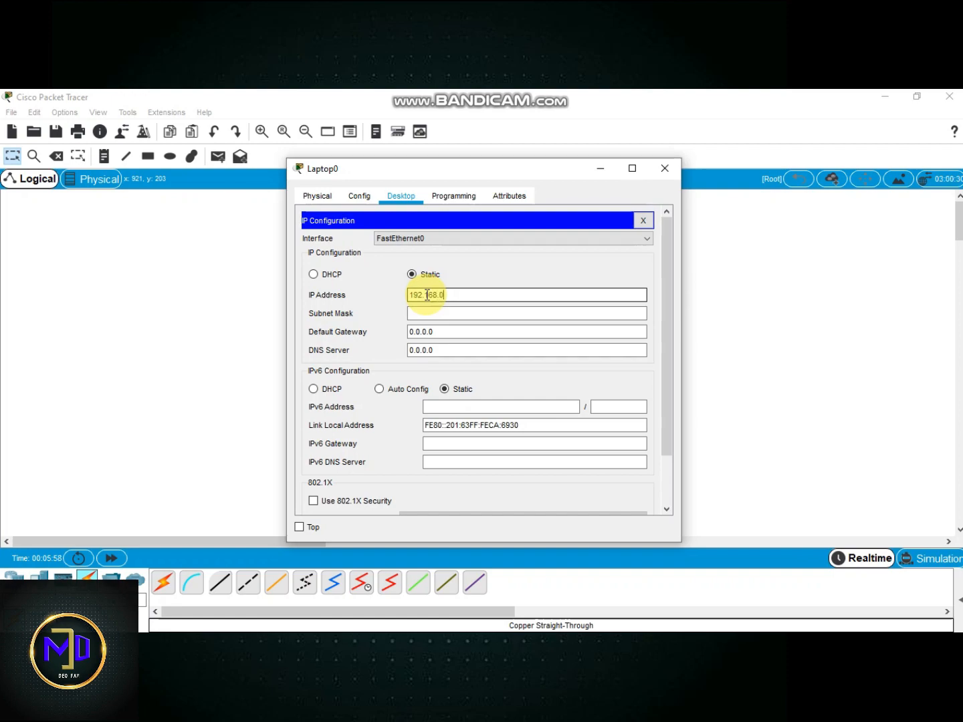
{"action": "type", "text": "8.10.3"}
{"action": "left_click", "coordinate": [433, 314]}
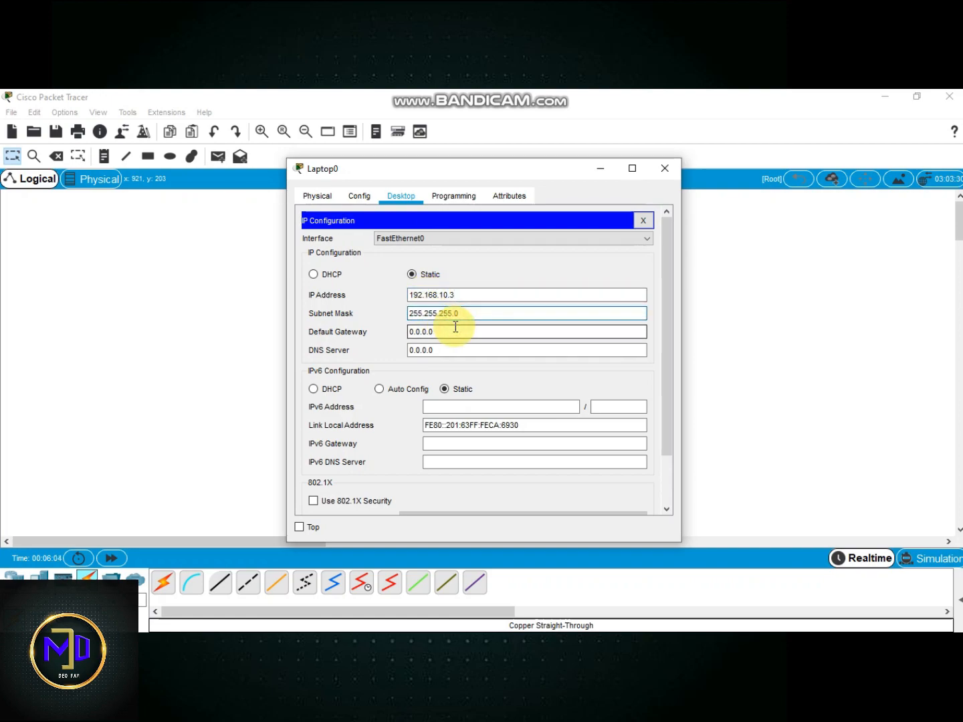
Step: Set the laptop's default gateway to 192.168.10.1 and close the laptop's window
{"action": "key", "text": "BackSpace"}
{"action": "key", "text": "BackSpace"}
{"action": "key", "text": "BackSpace"}
{"action": "key", "text": "BackSpace"}
{"action": "key", "text": "BackSpace"}
{"action": "type", "text": "192.168"}
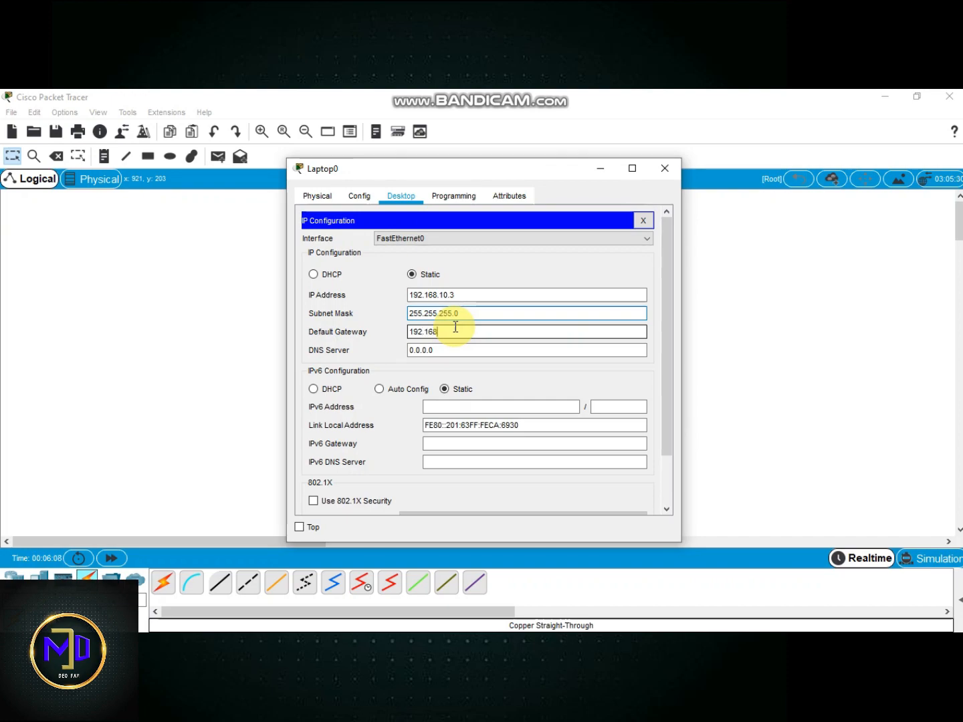
{"action": "type", "text": ".10.1"}
{"action": "left_click", "coordinate": [663, 170]}
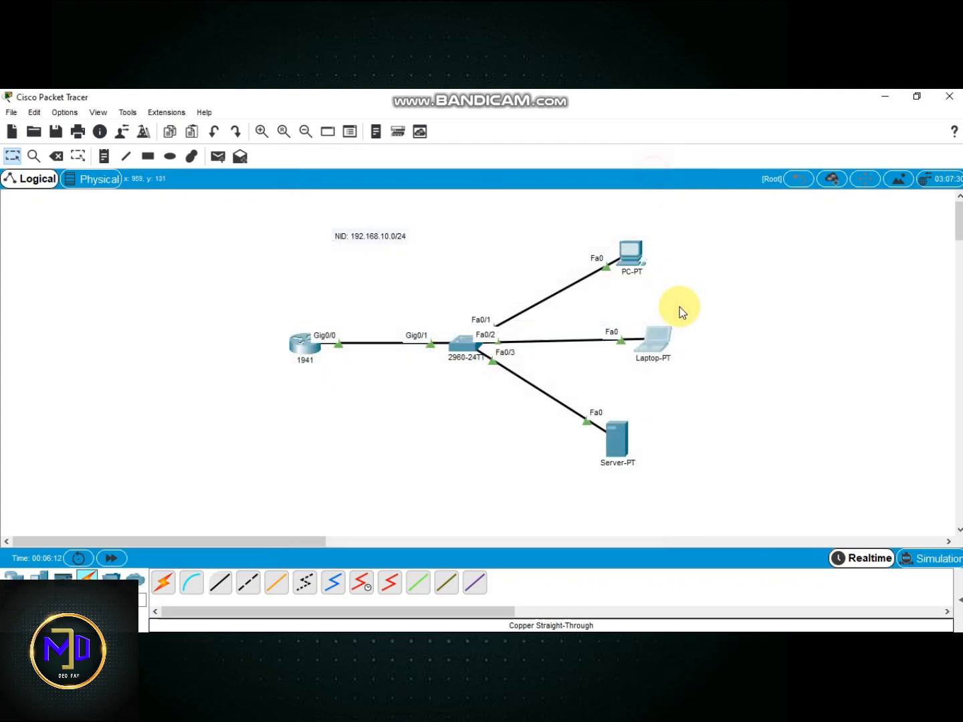
Step: Open the server's IP configuration and set static IP address 192.168.10.4 with subnet mask 255.255.255.0
{"action": "left_click", "coordinate": [608, 421]}
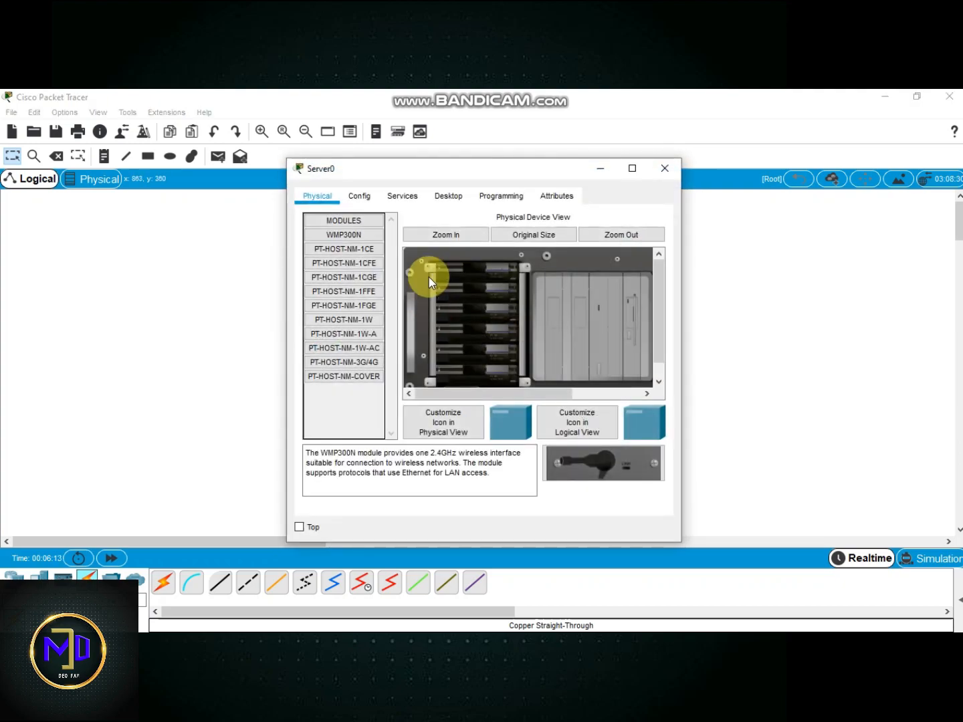
{"action": "left_click", "coordinate": [437, 199]}
{"action": "left_click", "coordinate": [365, 252]}
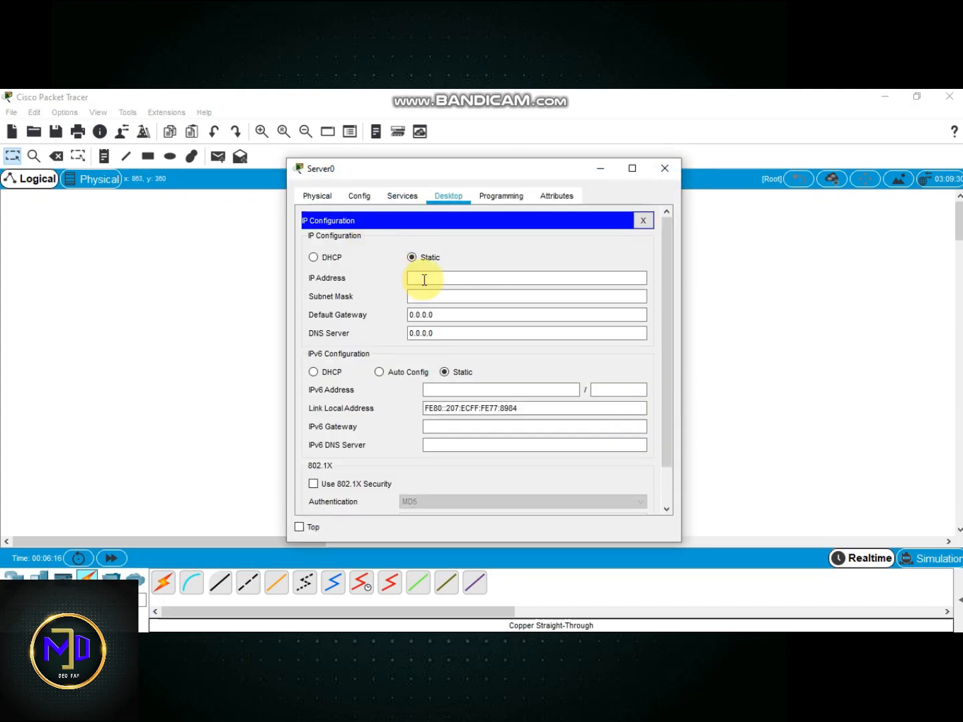
{"action": "left_click", "coordinate": [424, 278]}
{"action": "type", "text": "1"}
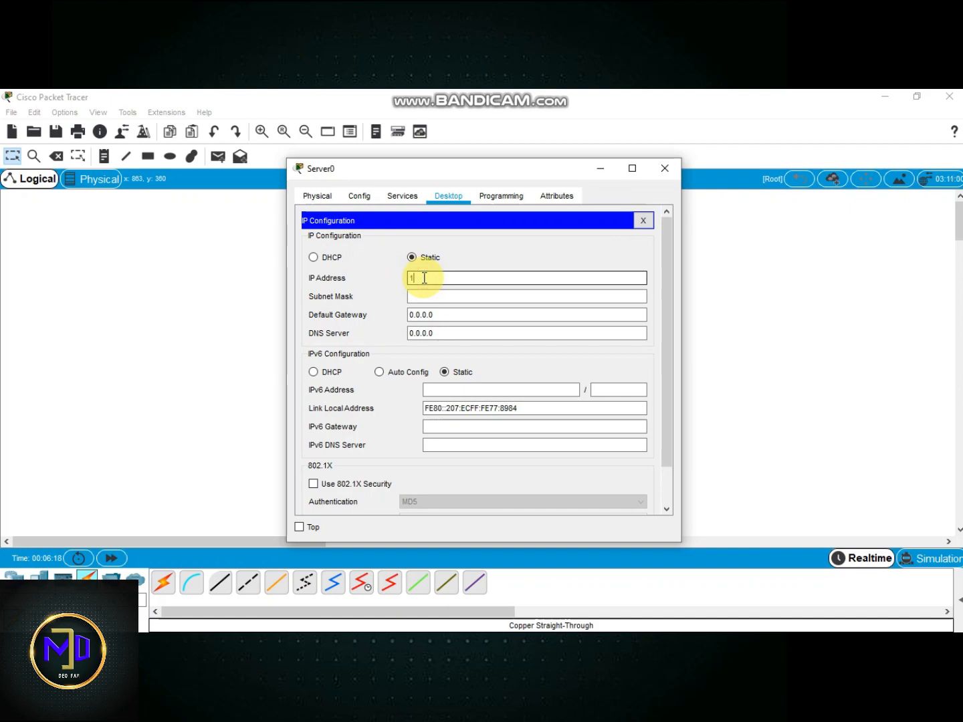
{"action": "type", "text": "92.168."}
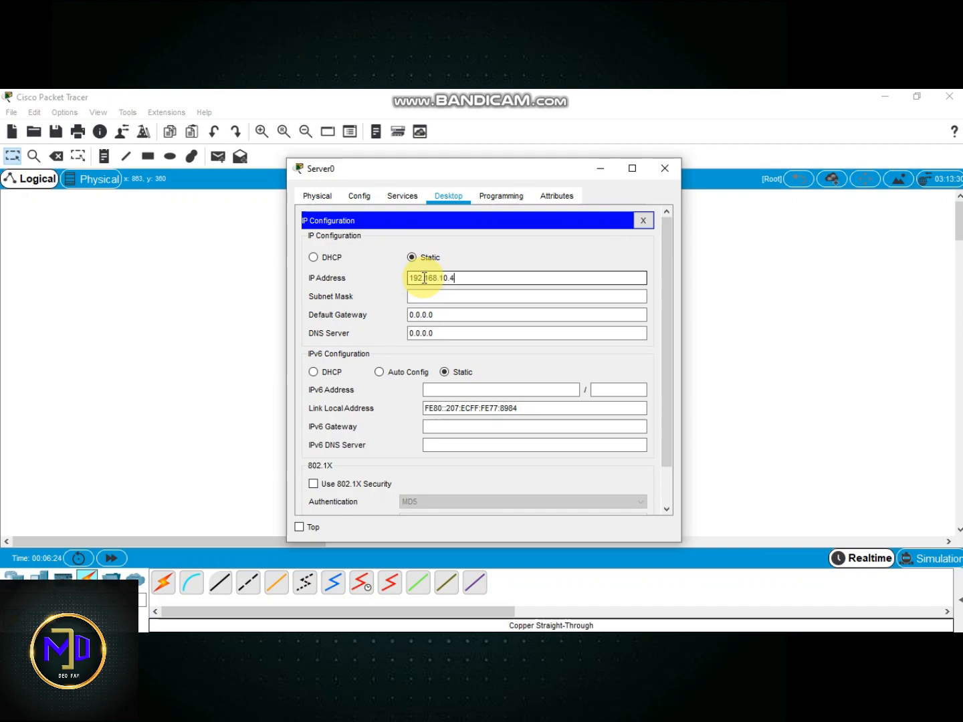
{"action": "type", "text": "10.4"}
{"action": "left_click", "coordinate": [511, 300]}
Step: Set the server's default gateway to 192.168.10.1 and close the server's window
{"action": "left_click", "coordinate": [458, 318]}
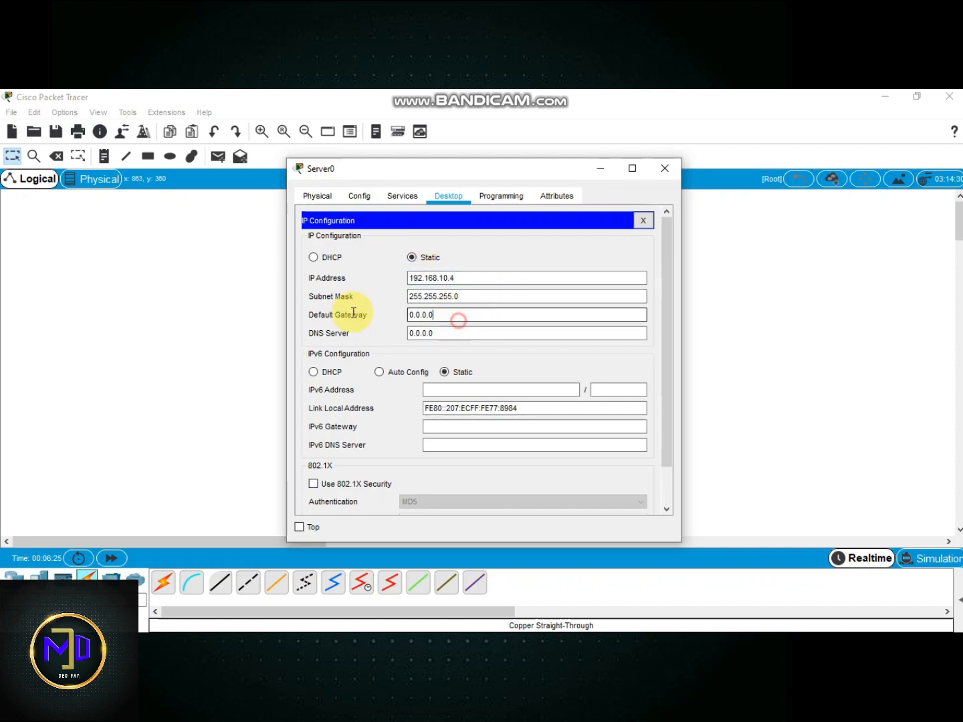
{"action": "key", "text": "ctrl+a"}
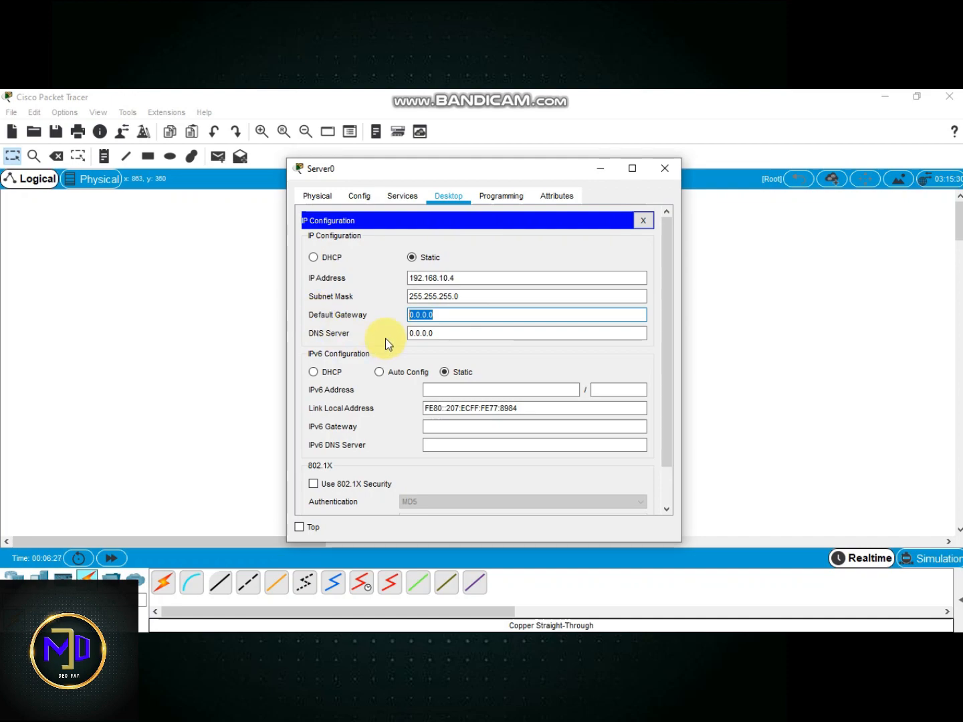
{"action": "type", "text": "192.168.0"}
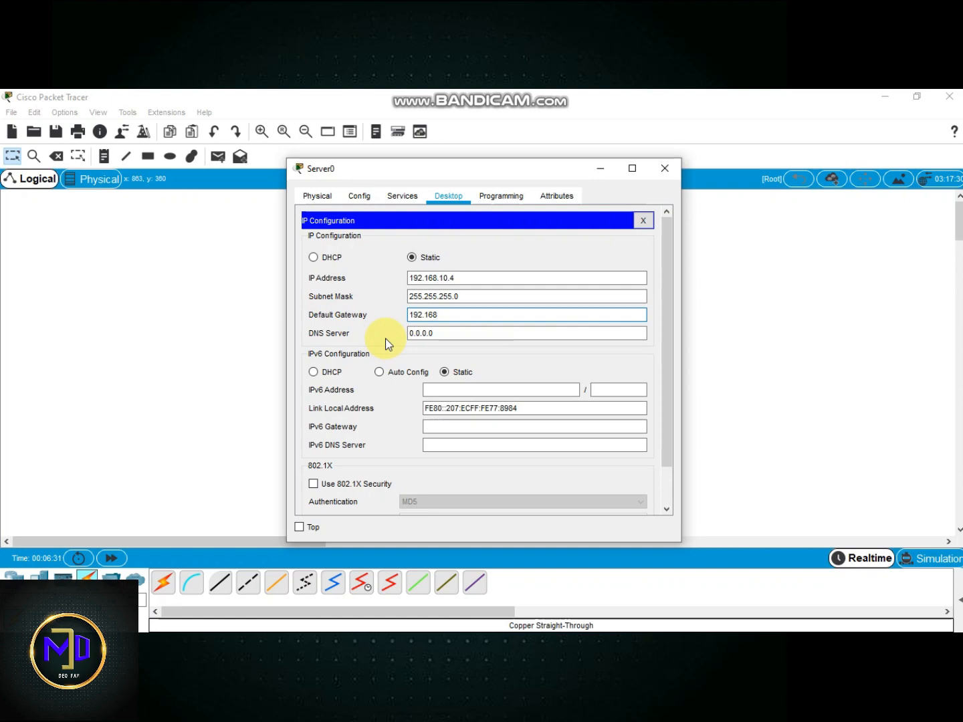
{"action": "key", "text": "BackSpace"}
{"action": "key", "text": "BackSpace"}
{"action": "type", "text": ".10.1"}
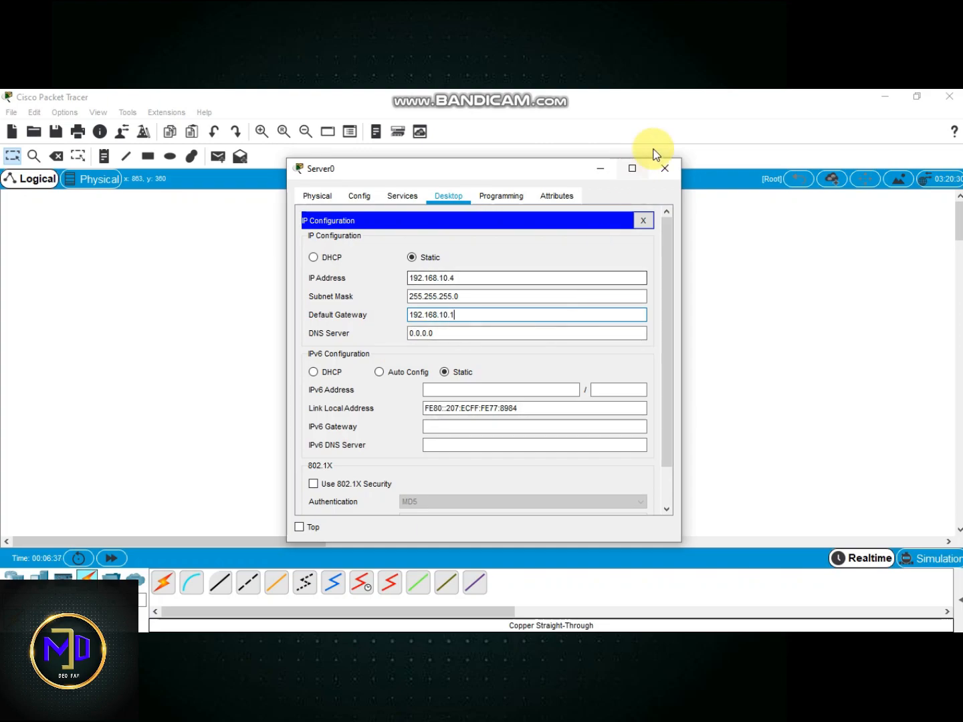
{"action": "left_click", "coordinate": [665, 167]}
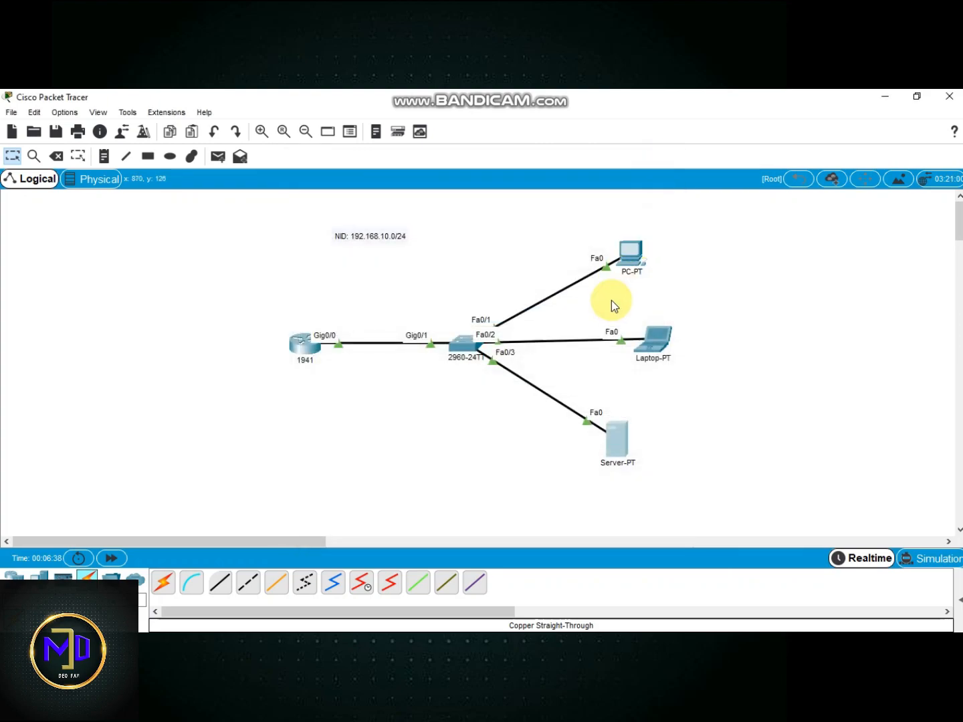
Step: Open the PC's IP configuration and switch its IPv4 addressing to DHCP
{"action": "left_click", "coordinate": [634, 250]}
{"action": "left_click", "coordinate": [334, 244]}
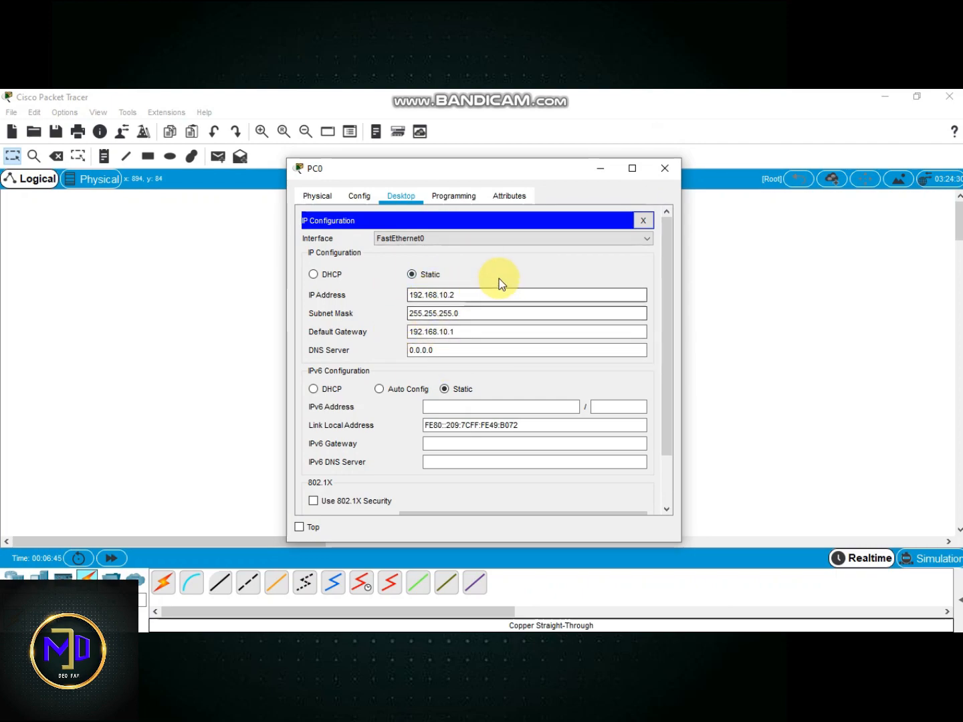
{"action": "left_click", "coordinate": [314, 275]}
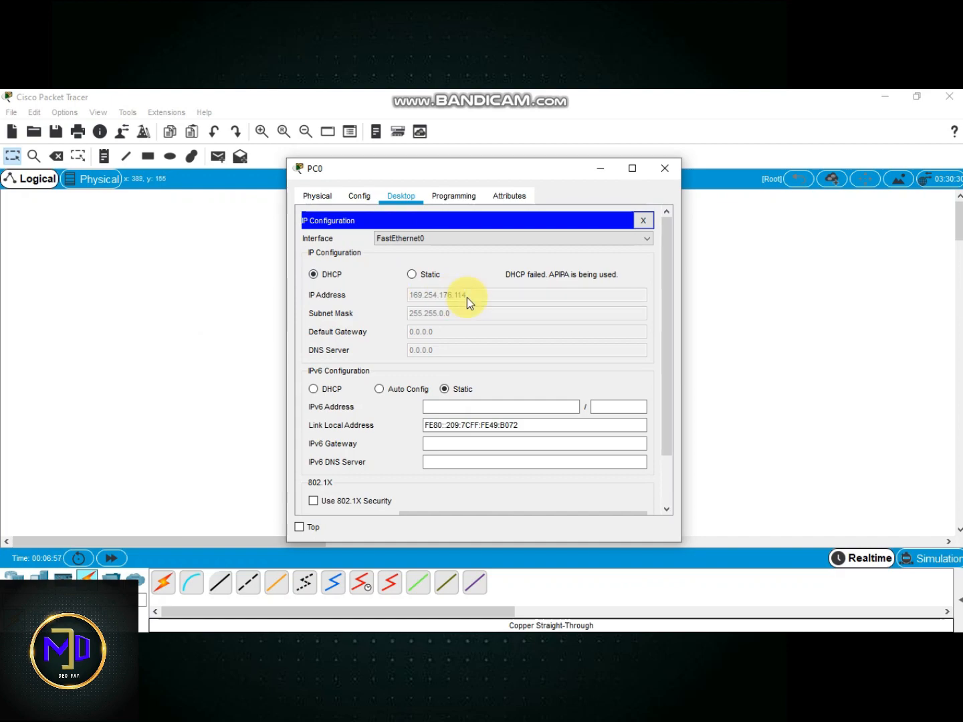
Step: Switch the PC back to static addressing with IP address 192.168.10.2 and subnet mask 255.255.255.0
{"action": "left_click", "coordinate": [420, 275]}
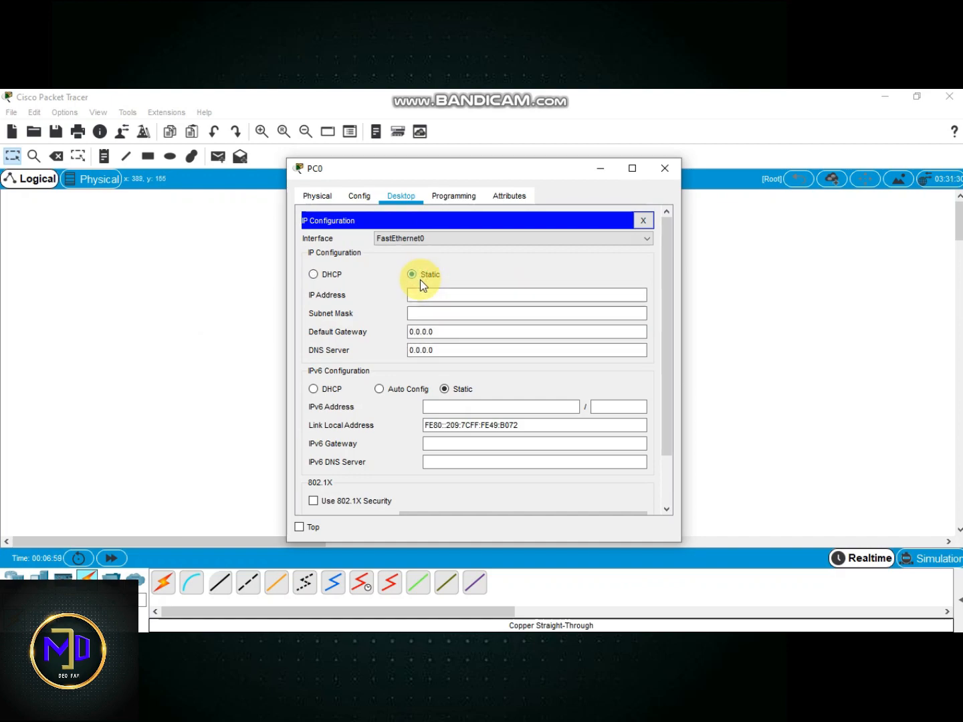
{"action": "left_click", "coordinate": [420, 294]}
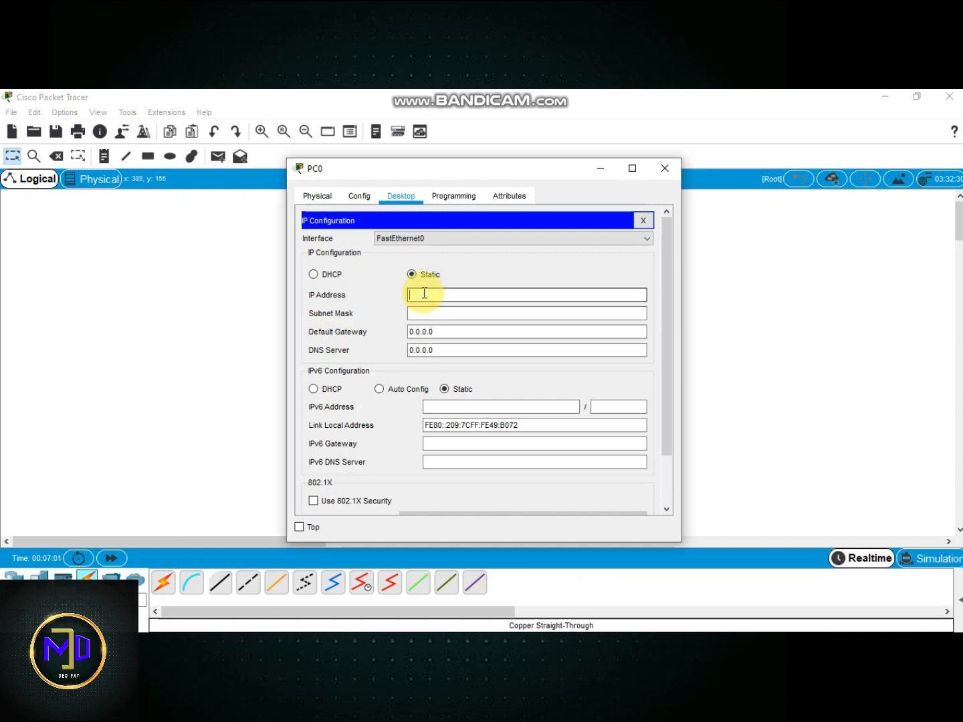
{"action": "type", "text": "192"}
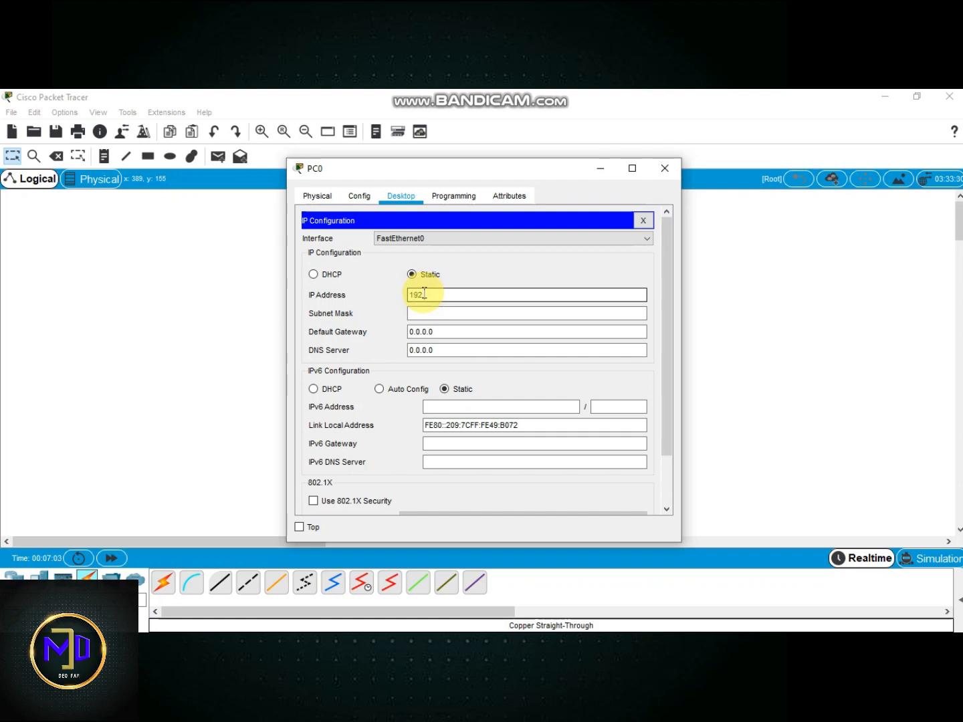
{"action": "type", "text": ".168.10.2"}
{"action": "left_click", "coordinate": [451, 312]}
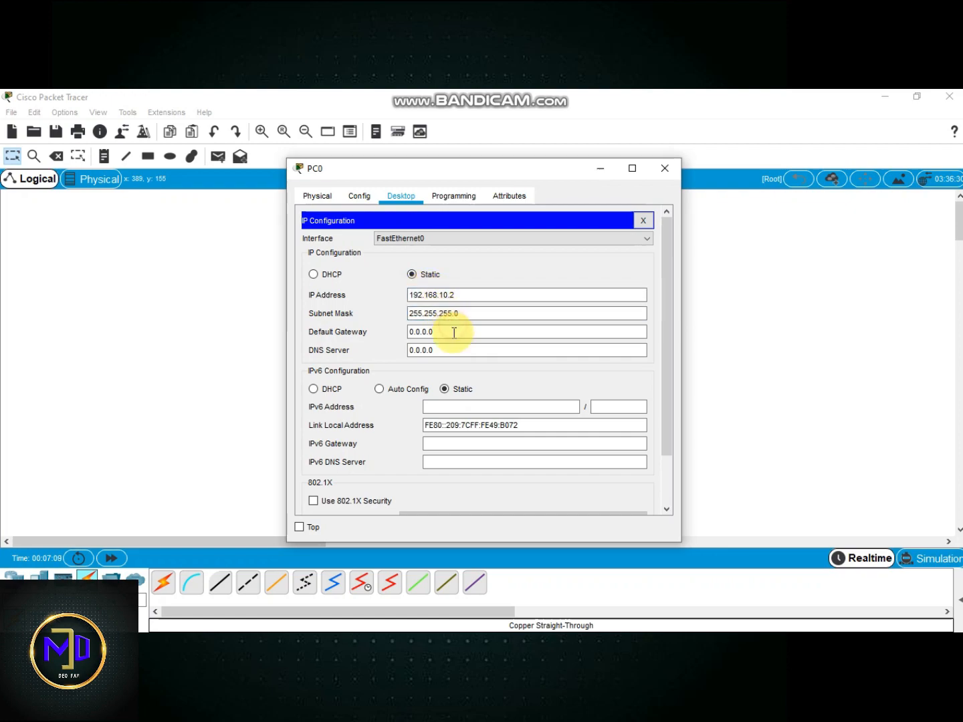
Step: Re-enter 192.168.10.1 as the PC's default gateway and close the PC's window
{"action": "left_click", "coordinate": [454, 332]}
{"action": "key", "text": "BackSpace"}
{"action": "key", "text": "BackSpace"}
{"action": "key", "text": "BackSpace"}
{"action": "key", "text": "BackSpace"}
{"action": "key", "text": "BackSpace"}
{"action": "key", "text": "BackSpace"}
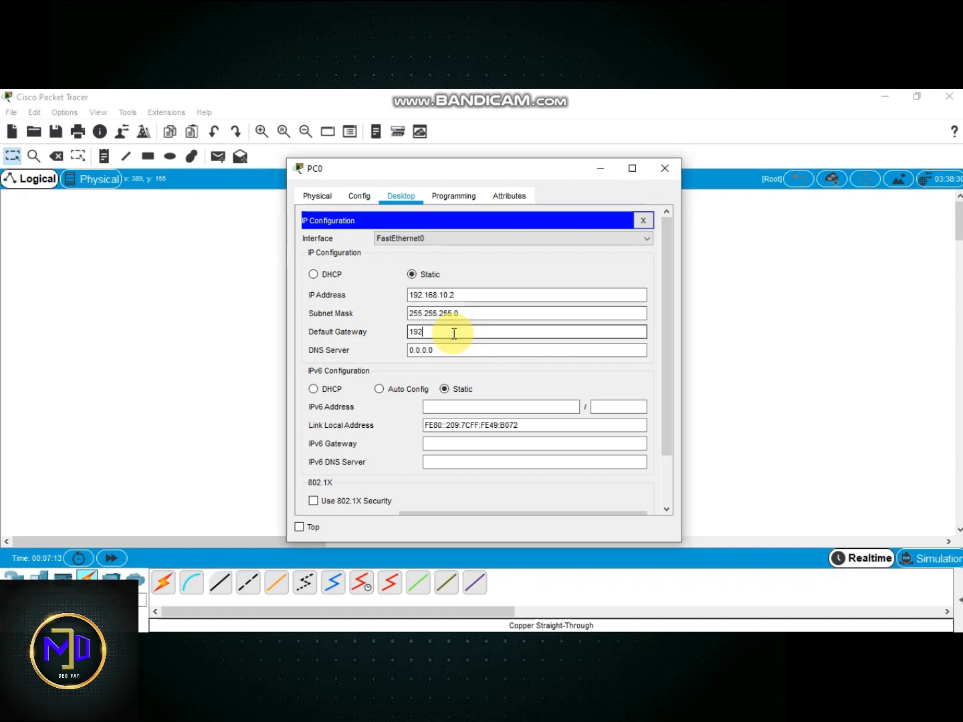
{"action": "type", "text": "192.168.10.1"}
{"action": "left_click", "coordinate": [665, 168]}
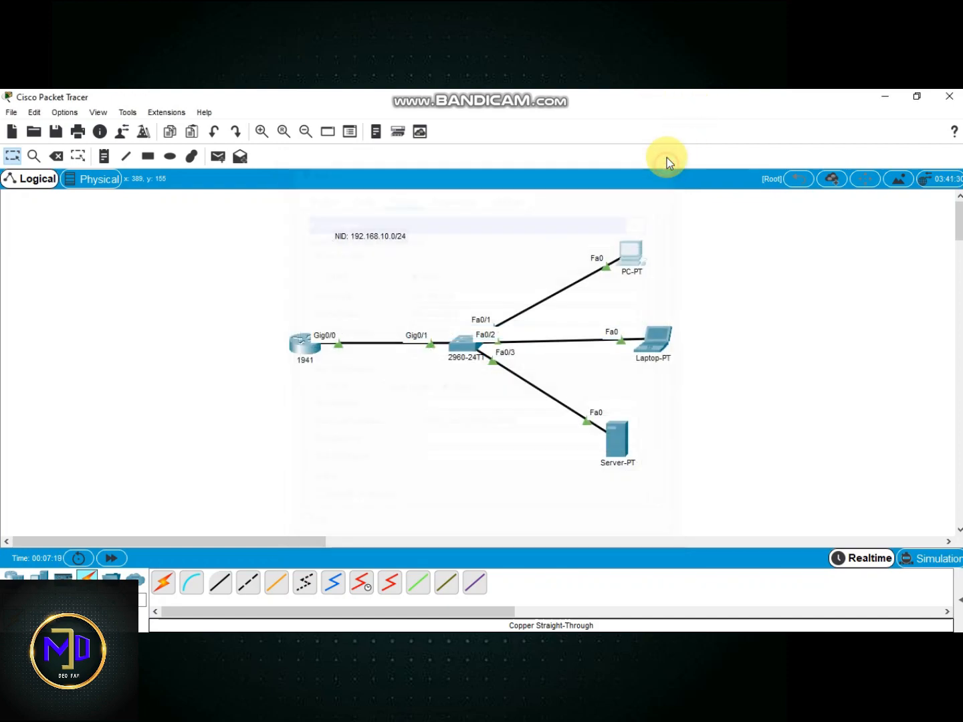
Step: Show the PDU list and send a simple PDU from the PC to the laptop
{"action": "left_click", "coordinate": [960, 599]}
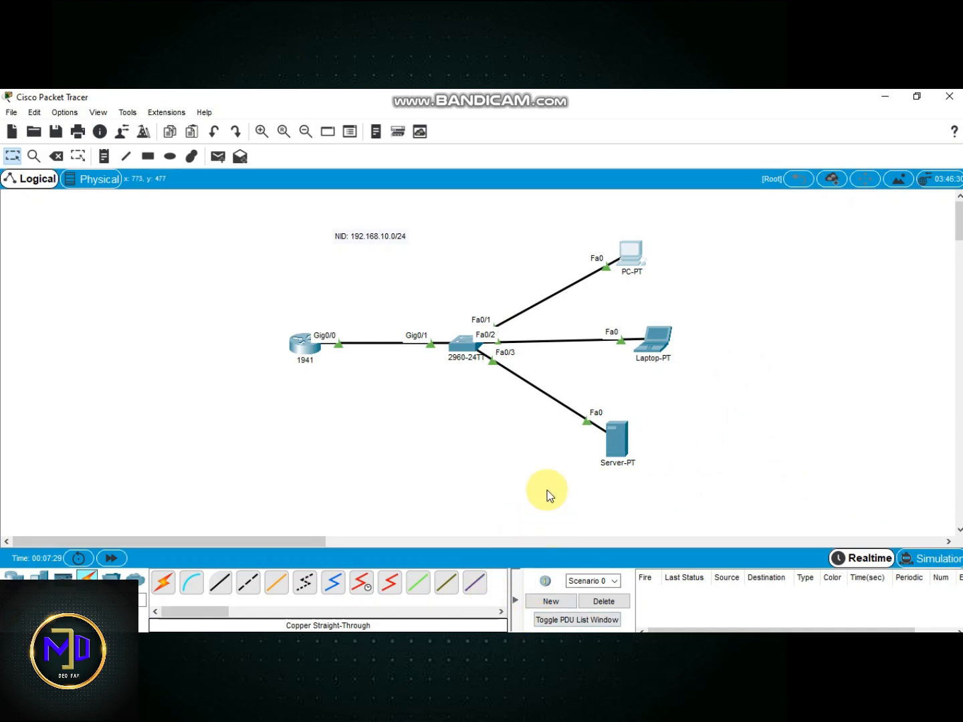
{"action": "left_click", "coordinate": [218, 156]}
{"action": "left_click", "coordinate": [644, 252]}
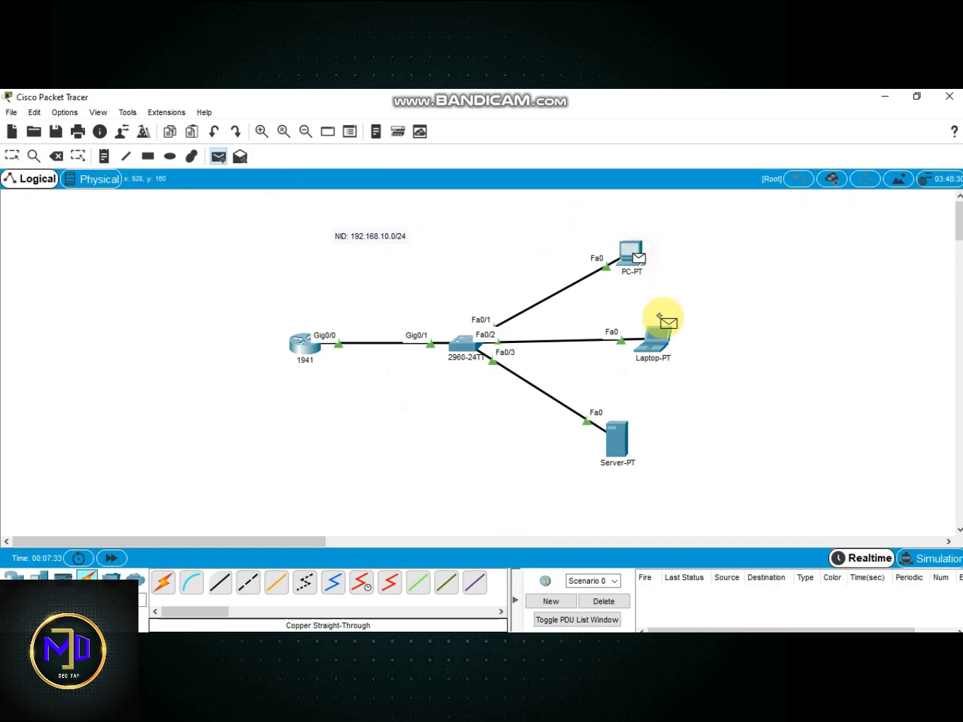
{"action": "left_click", "coordinate": [664, 347]}
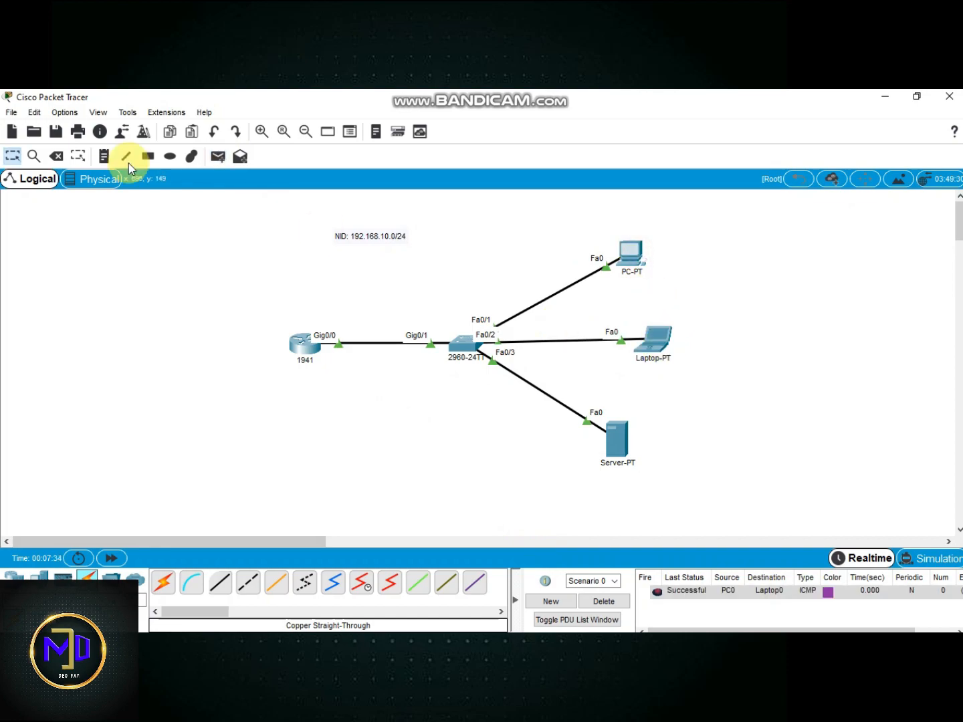
Step: Send one simple PDU from the laptop to the server and another from the PC to the server
{"action": "left_click", "coordinate": [217, 156]}
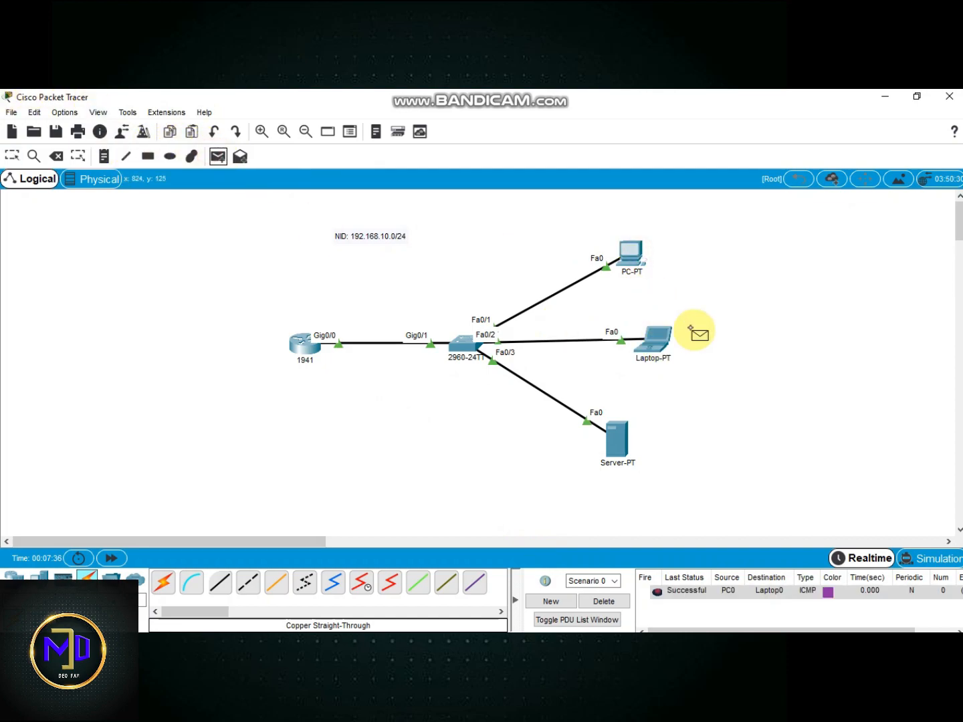
{"action": "left_click", "coordinate": [662, 340]}
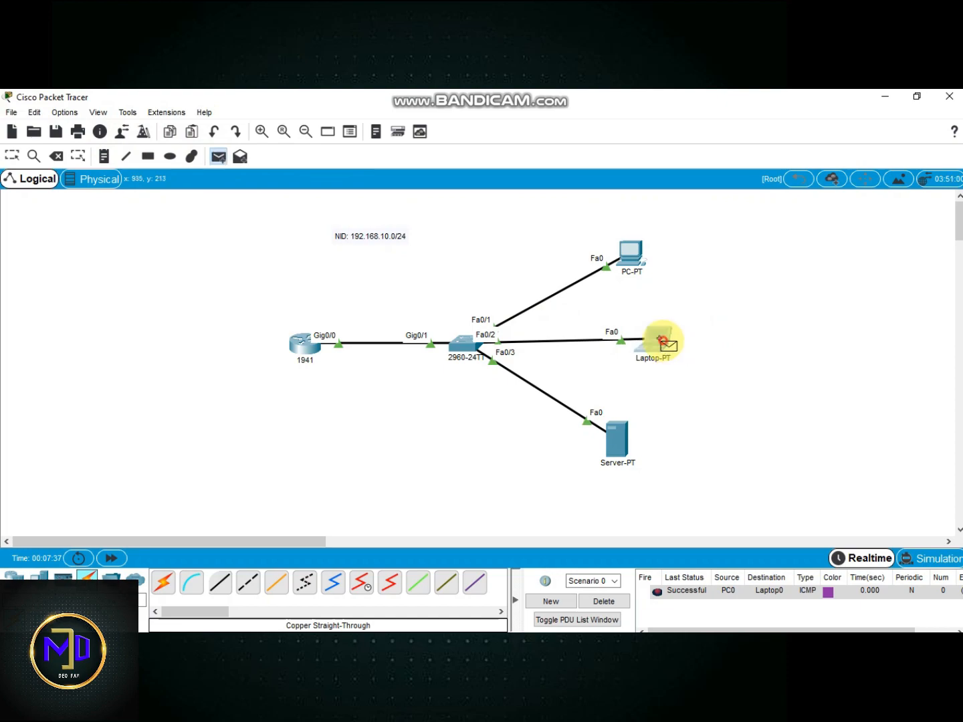
{"action": "left_click", "coordinate": [626, 438]}
{"action": "left_click", "coordinate": [218, 156]}
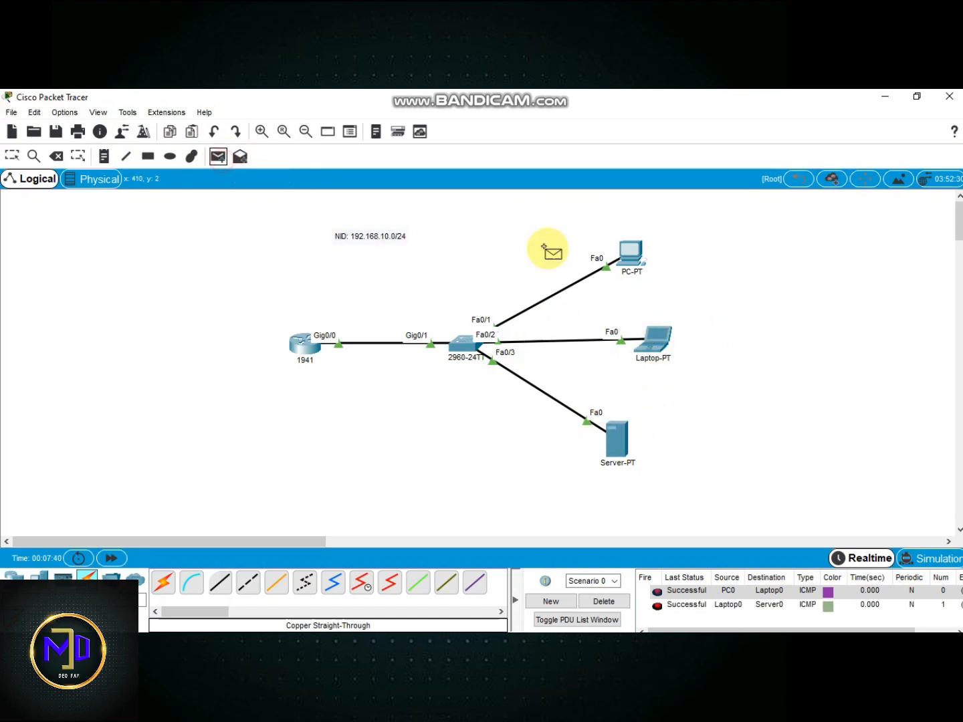
{"action": "left_click", "coordinate": [639, 256]}
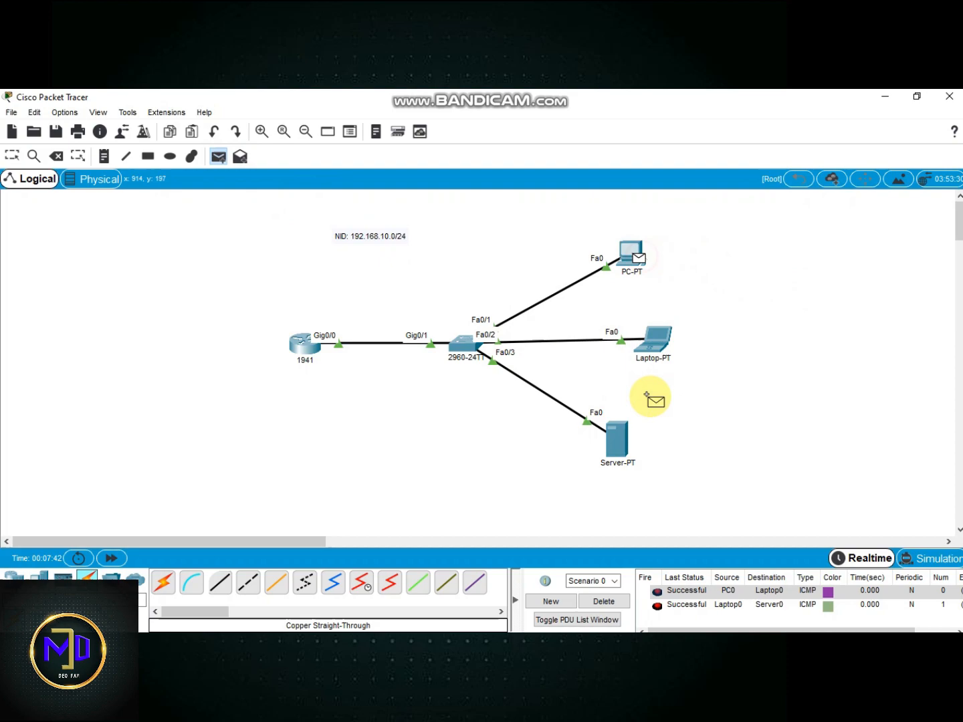
{"action": "left_click", "coordinate": [623, 442]}
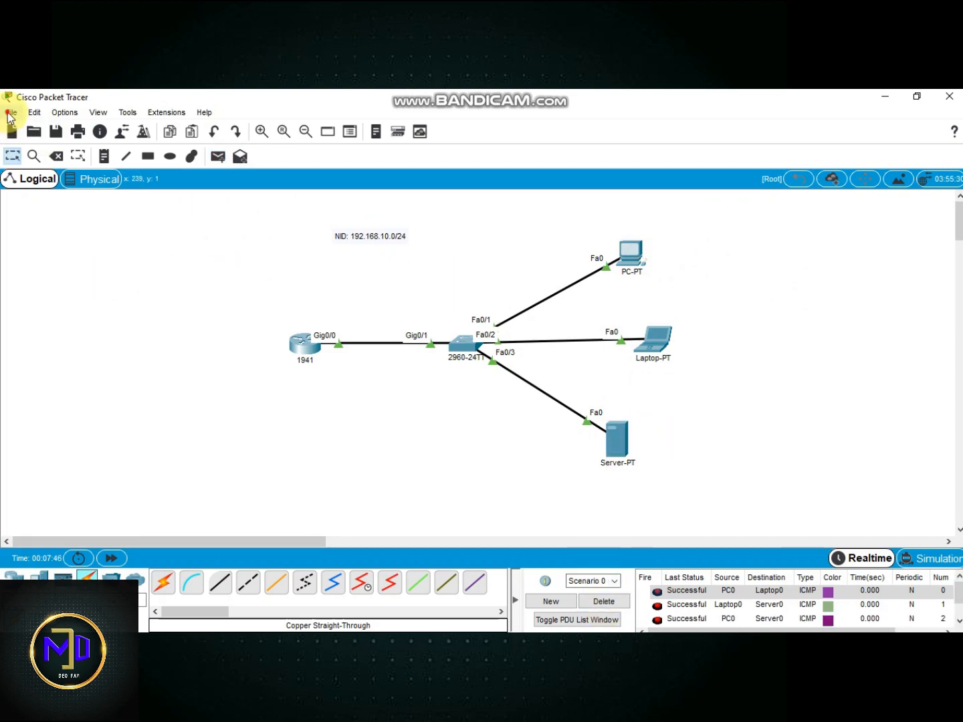
{"action": "left_click", "coordinate": [9, 114]}
{"action": "mouse_move", "coordinate": [33, 112]}
{"action": "mouse_move", "coordinate": [4, 115]}
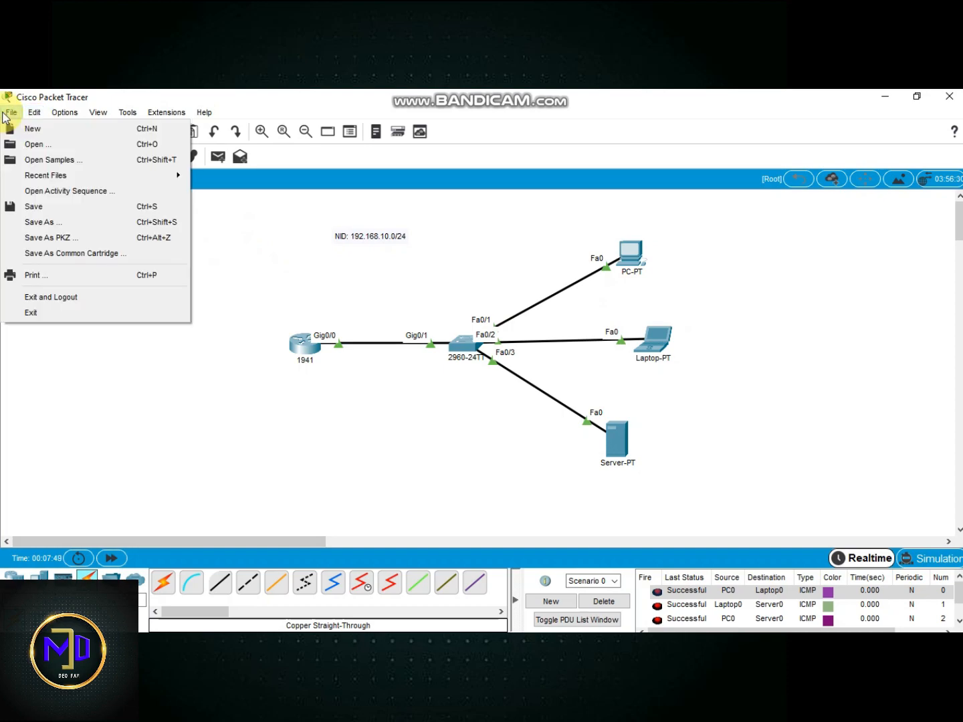
{"action": "left_click", "coordinate": [251, 291]}
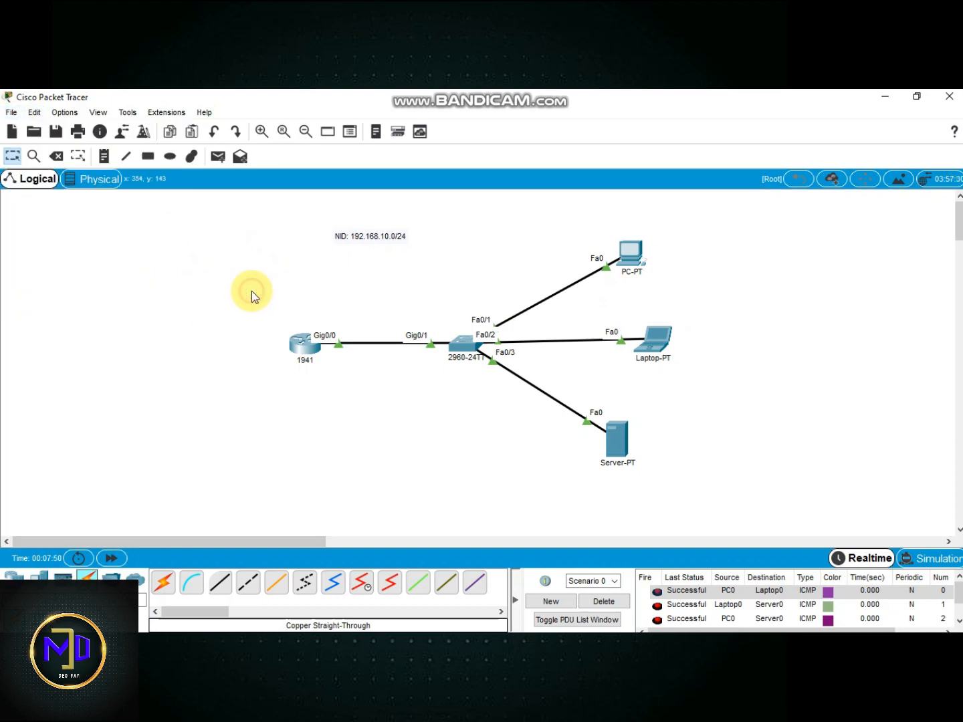